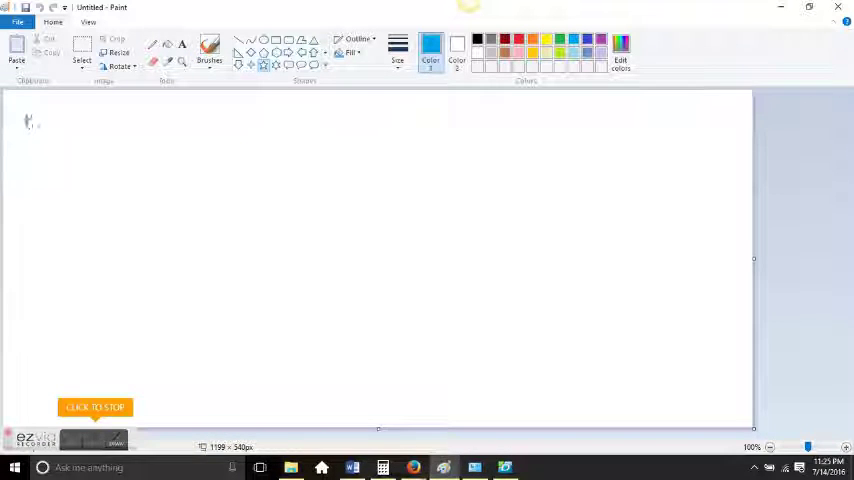
# Step: Drag out four blue star outlines: a stacked pair at left and another further right
pyautogui.moveTo(37, 124)
pyautogui.mouseDown()
pyautogui.moveTo(54, 129)
pyautogui.moveTo(91, 174)
pyautogui.mouseUp()
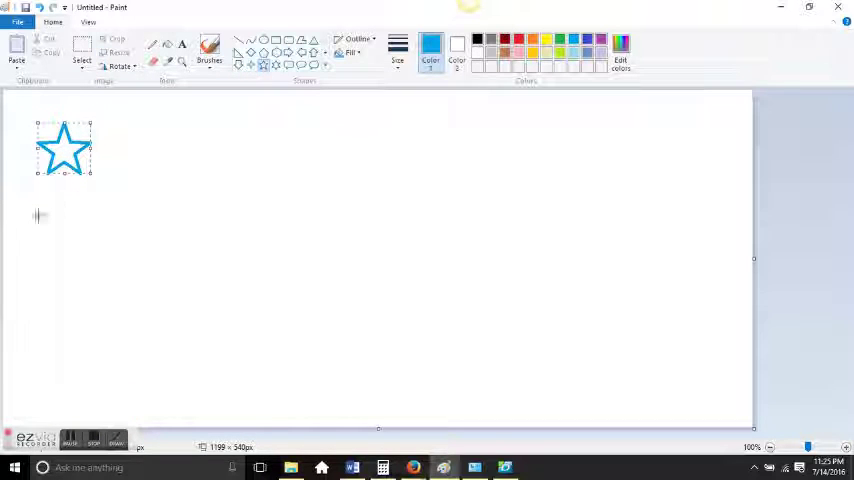
pyautogui.moveTo(37, 215); pyautogui.dragTo(101, 280)
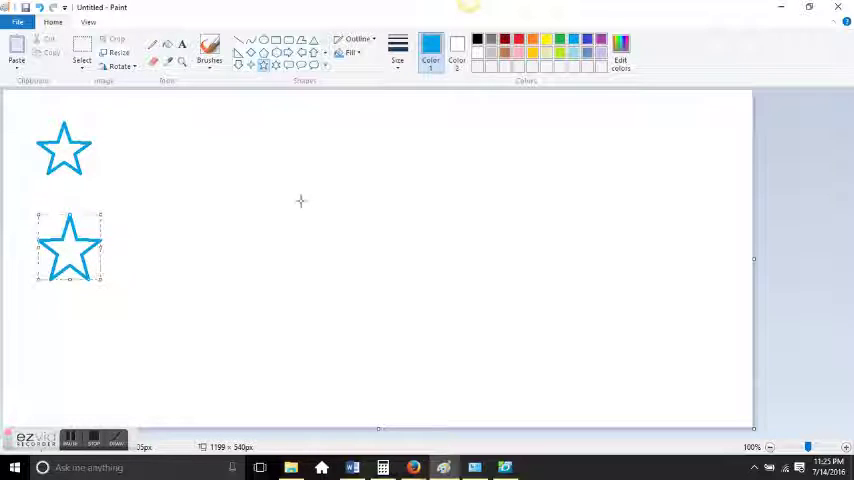
pyautogui.moveTo(288, 121); pyautogui.dragTo(340, 168)
pyautogui.moveTo(290, 213); pyautogui.dragTo(344, 268)
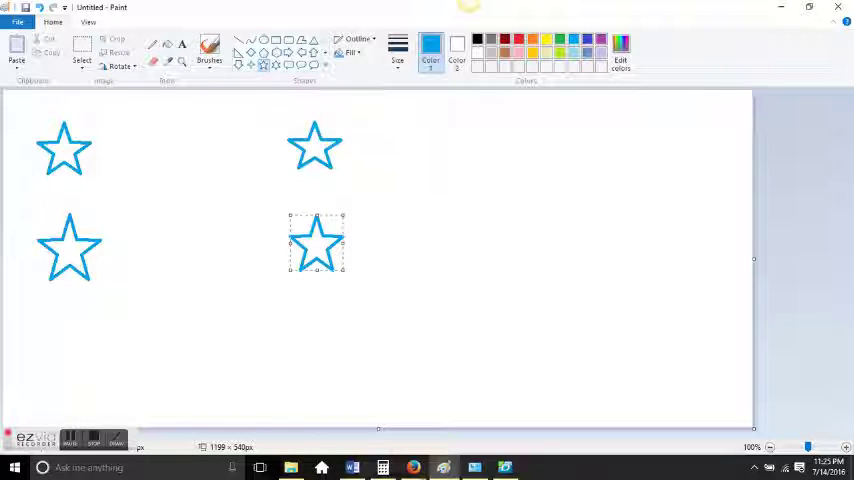
pyautogui.click(375, 38)
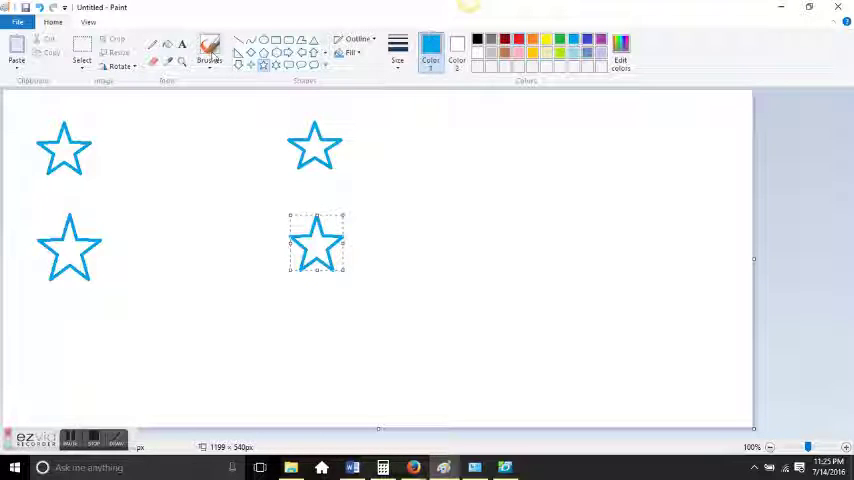
# Step: Draw green-outlined, yellow-filled triangles beside the top-left, lower-left, top-right and lower-right stars
pyautogui.click(313, 40)
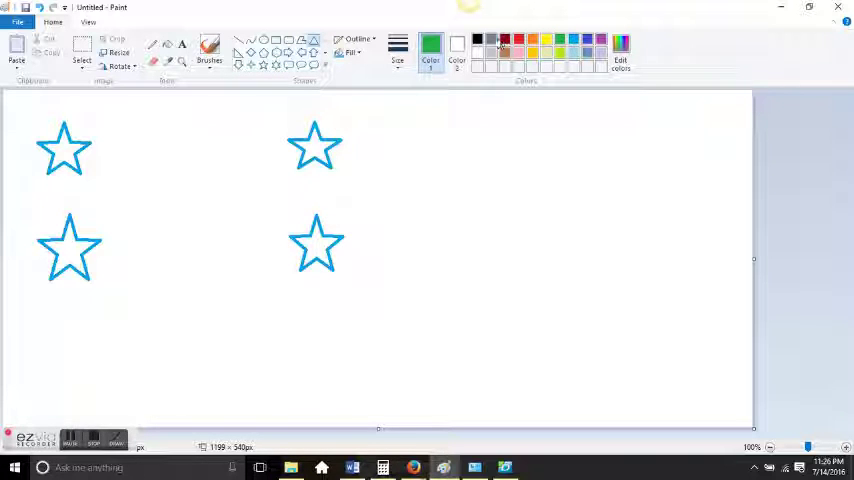
pyautogui.click(458, 46)
pyautogui.click(546, 40)
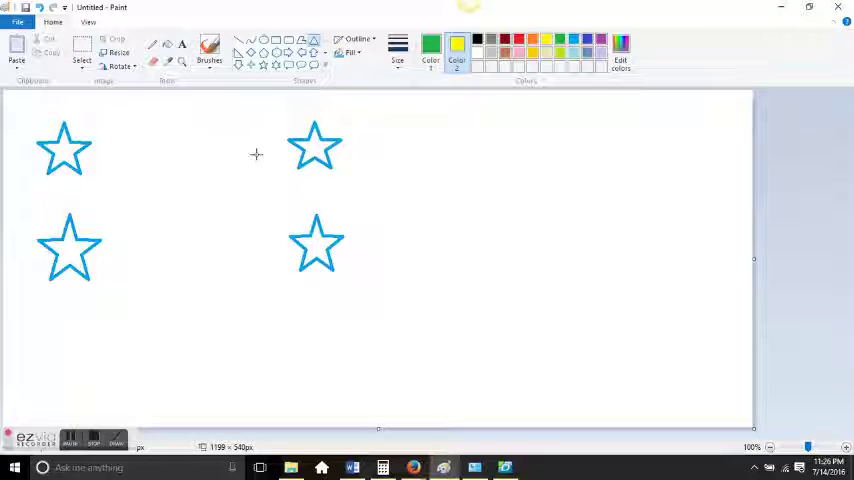
pyautogui.moveTo(110, 128); pyautogui.dragTo(155, 168)
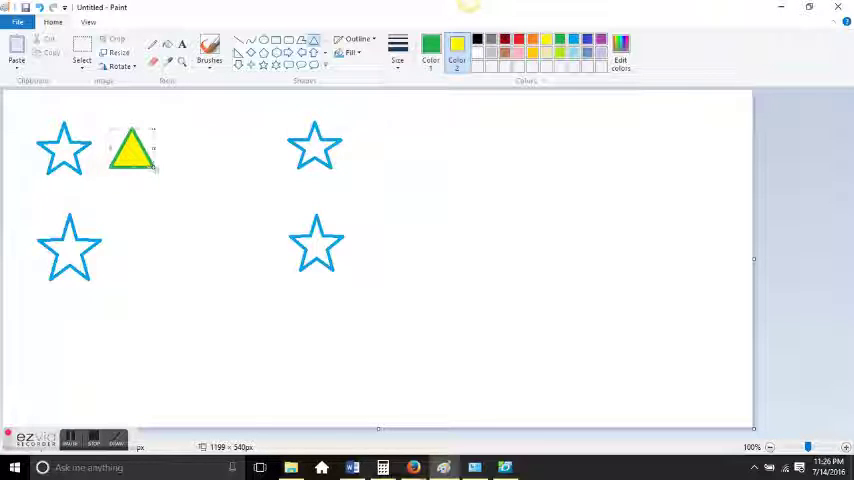
pyautogui.moveTo(118, 234); pyautogui.dragTo(155, 267)
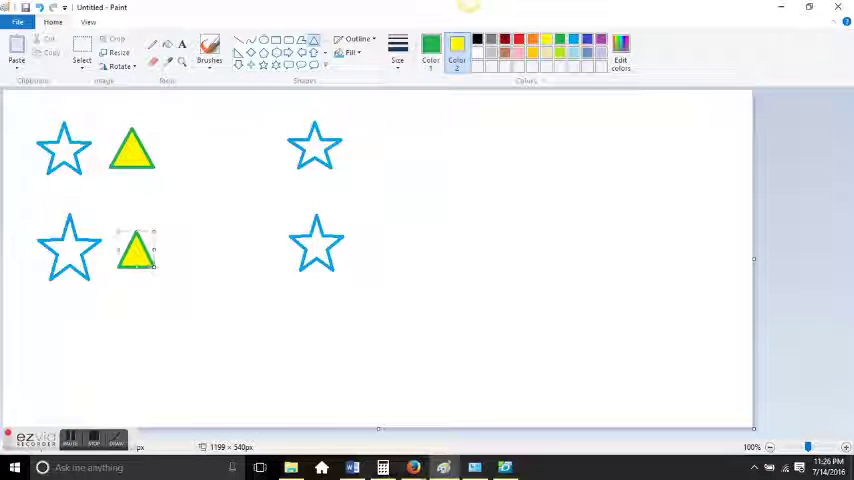
pyautogui.moveTo(361, 134); pyautogui.dragTo(402, 171)
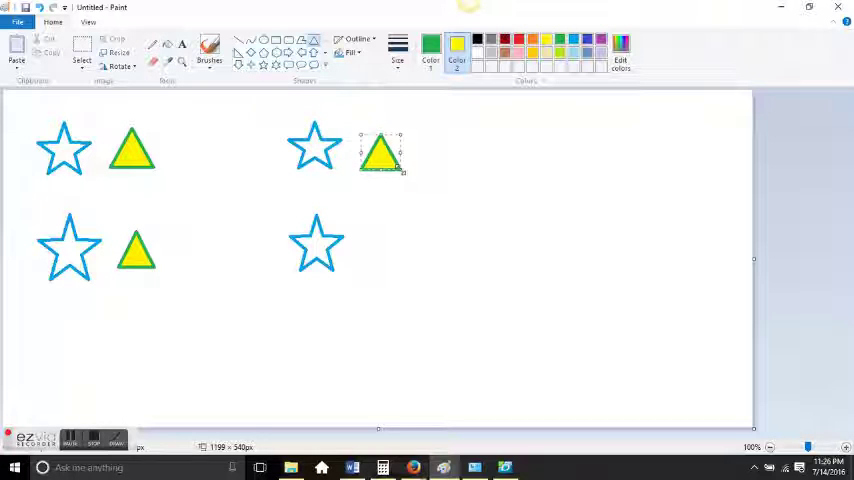
pyautogui.moveTo(362, 228); pyautogui.dragTo(410, 259)
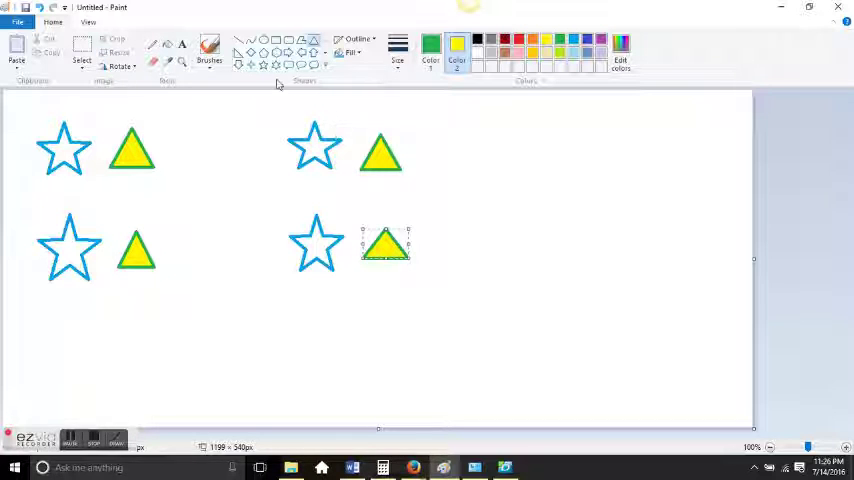
# Step: Brush lavender double arrows between the stacked stars in each column
pyautogui.click(211, 44)
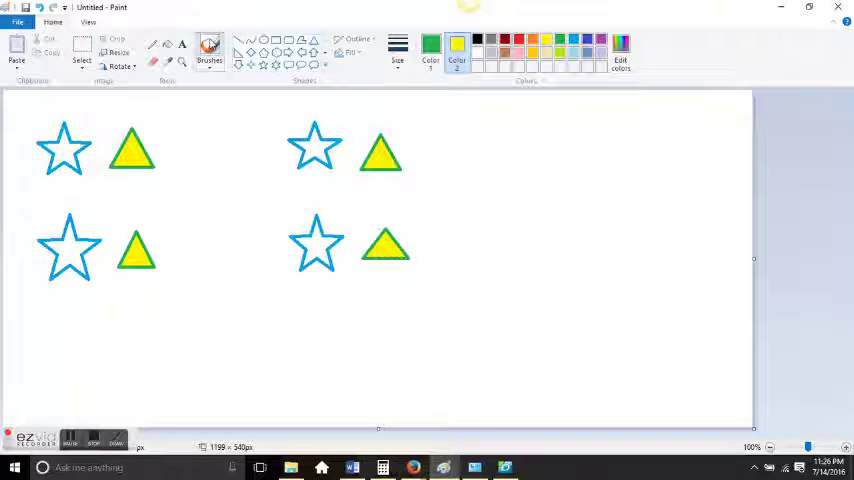
pyautogui.click(431, 50)
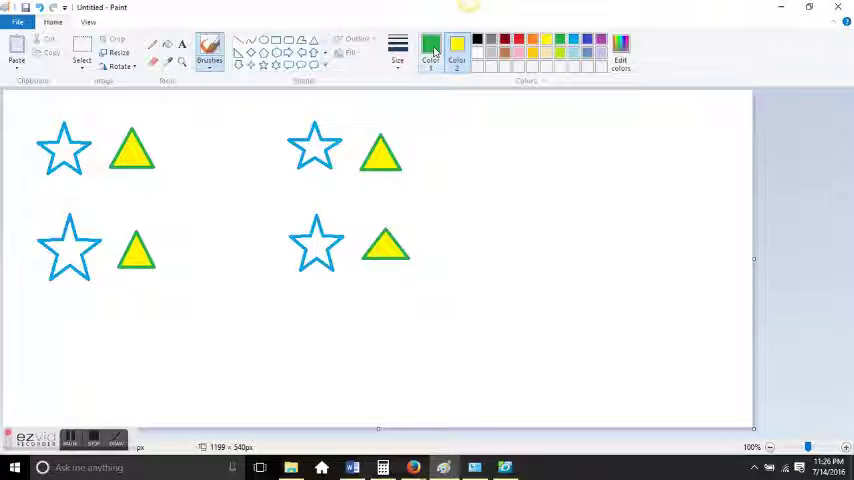
pyautogui.click(506, 53)
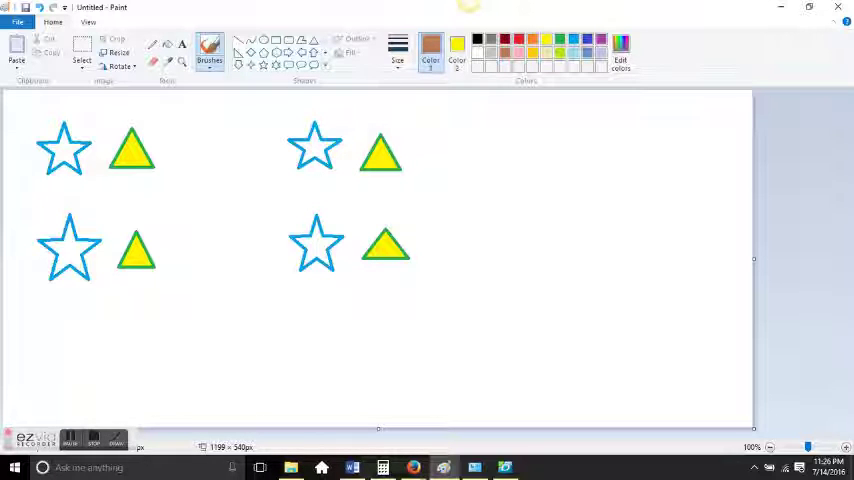
pyautogui.click(601, 53)
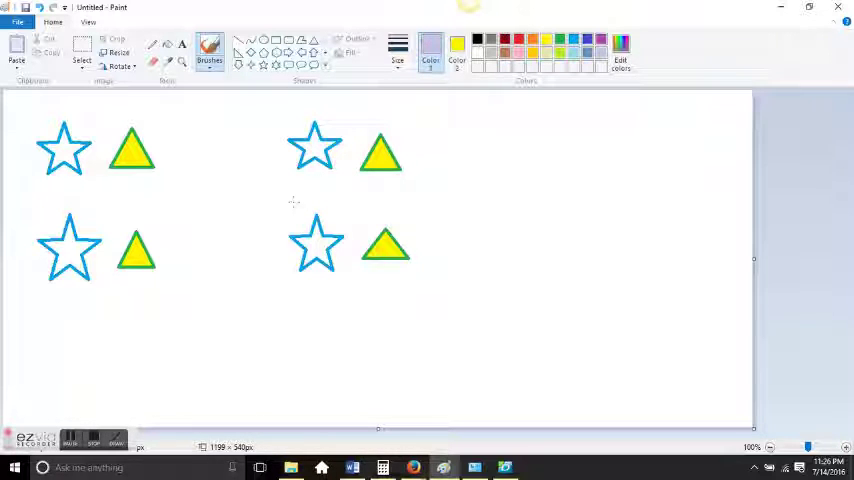
pyautogui.moveTo(315, 190); pyautogui.dragTo(313, 181)
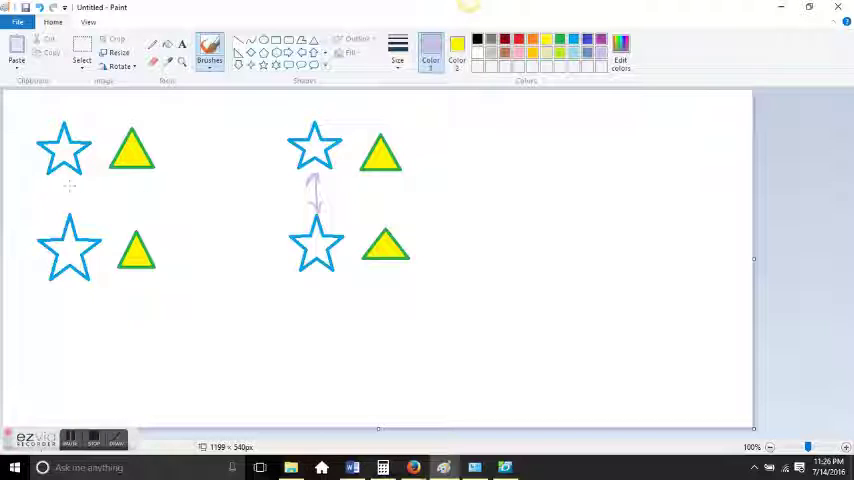
pyautogui.moveTo(70, 185)
pyautogui.mouseDown()
pyautogui.moveTo(70, 207)
pyautogui.moveTo(72, 187)
pyautogui.mouseUp()
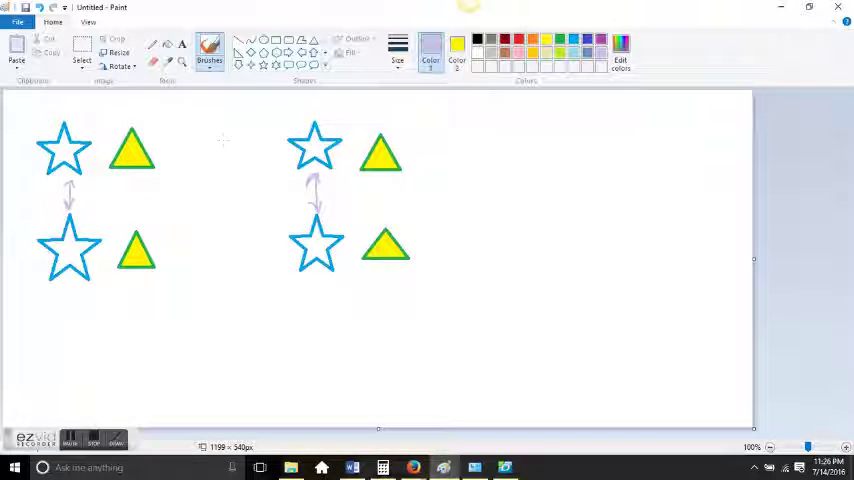
# Step: Brush brown arrows from each of the four stars to its triangle
pyautogui.click(503, 52)
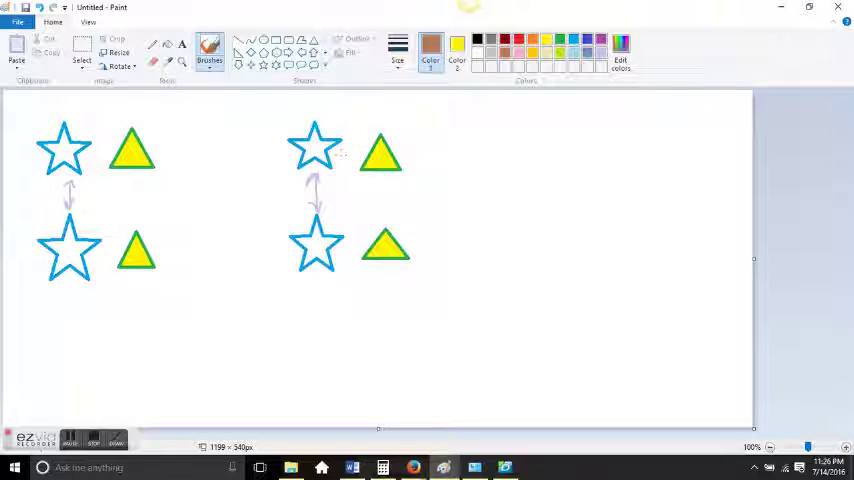
pyautogui.moveTo(340, 152); pyautogui.dragTo(358, 152)
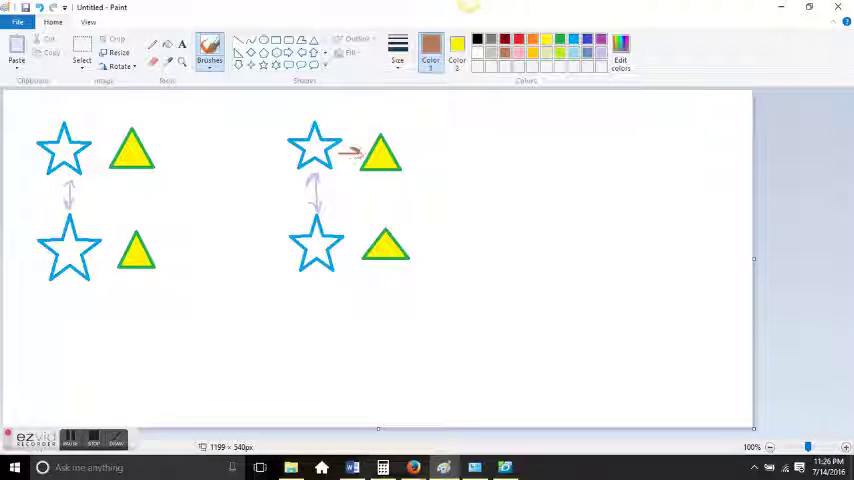
pyautogui.moveTo(338, 247); pyautogui.dragTo(361, 247)
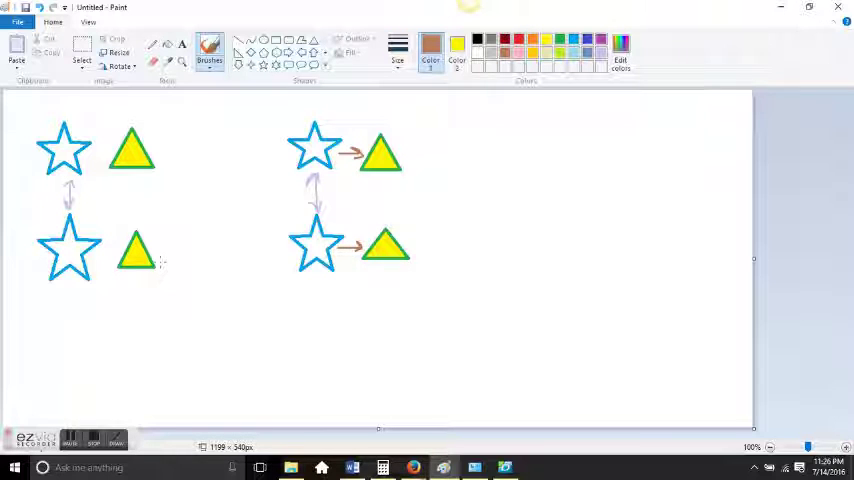
pyautogui.moveTo(92, 253); pyautogui.dragTo(116, 253)
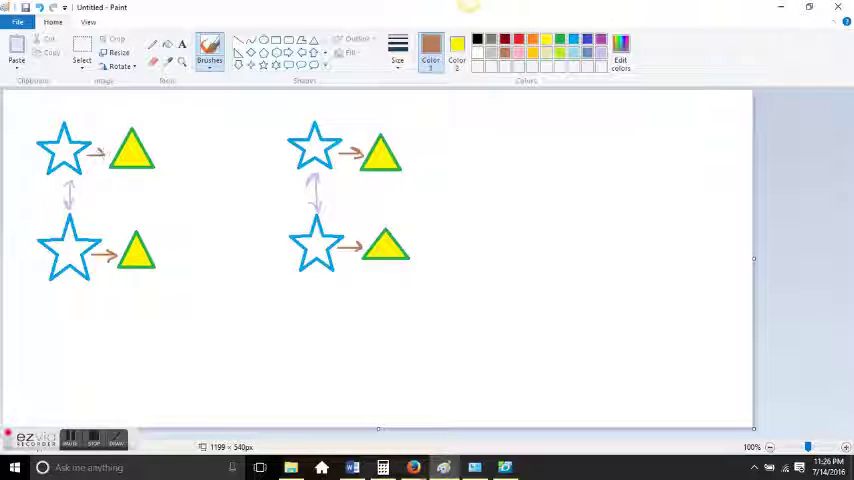
pyautogui.moveTo(99, 150); pyautogui.dragTo(106, 155)
# Step: Discard the unsaved drawing and draw two stacked blue stars on the left
pyautogui.hotkey('alt', 'F4')
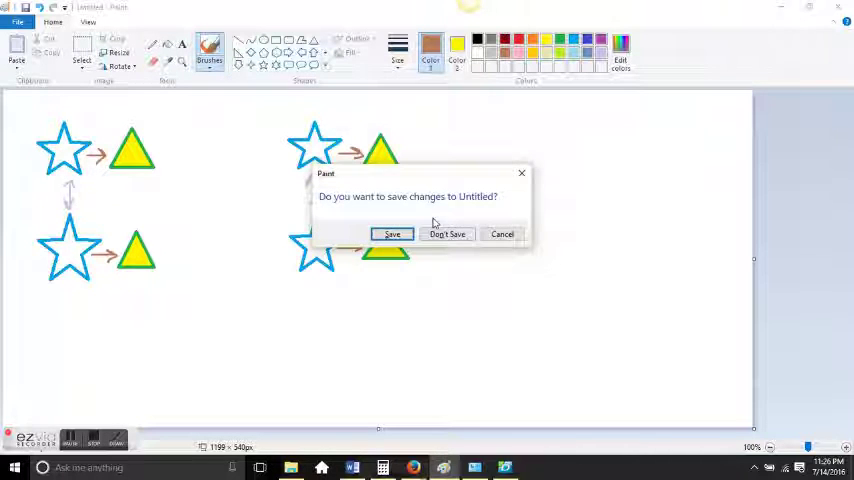
pyautogui.click(442, 238)
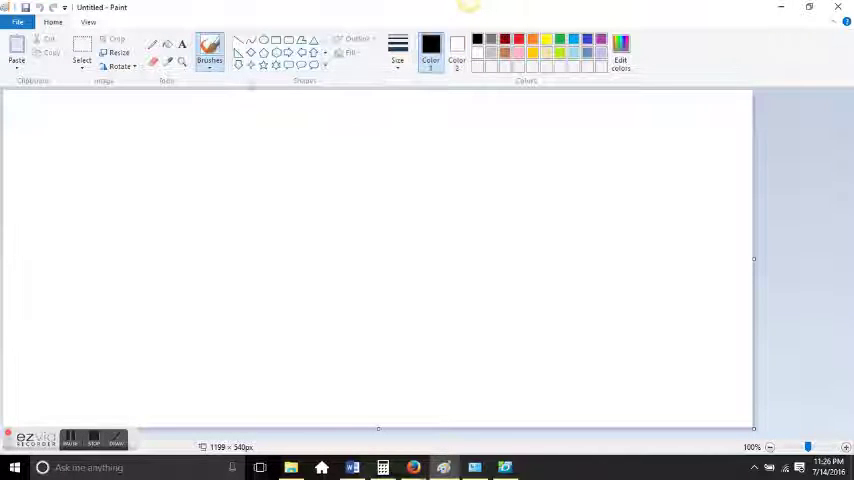
pyautogui.click(263, 64)
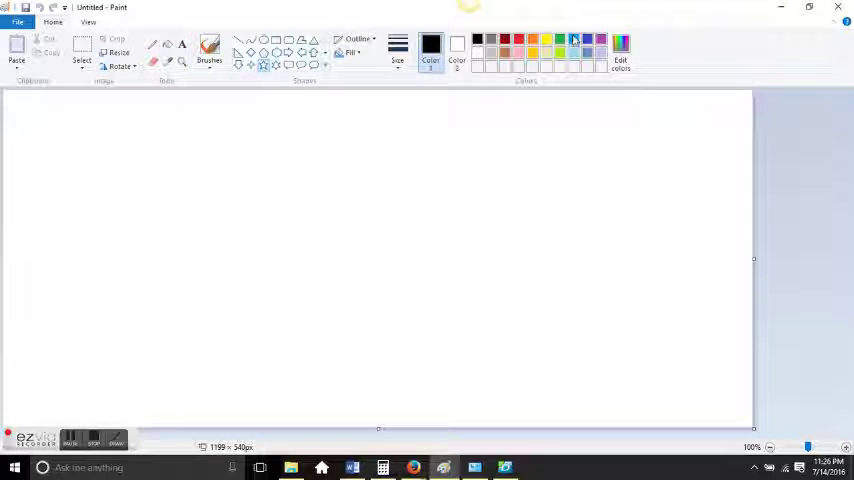
pyautogui.click(574, 40)
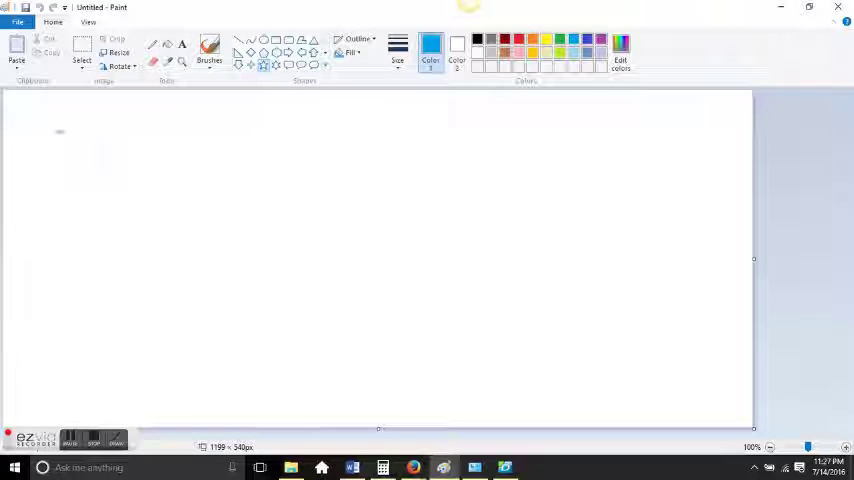
pyautogui.moveTo(48, 121); pyautogui.dragTo(101, 176)
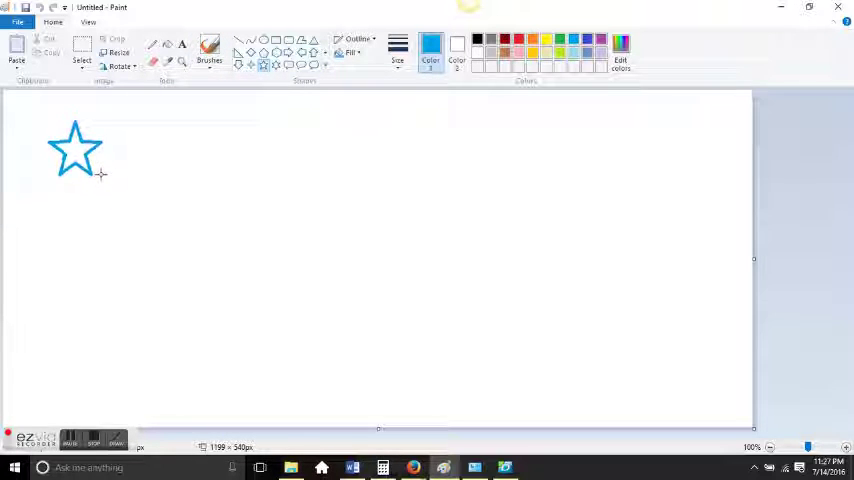
pyautogui.click(56, 216)
pyautogui.moveTo(56, 216); pyautogui.dragTo(118, 288)
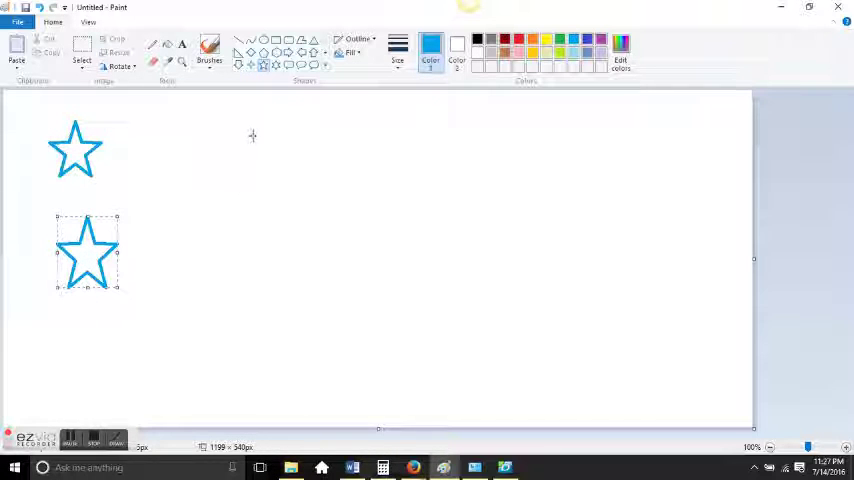
# Step: Draw two more stacked blue stars to the right
pyautogui.moveTo(255, 128); pyautogui.dragTo(307, 181)
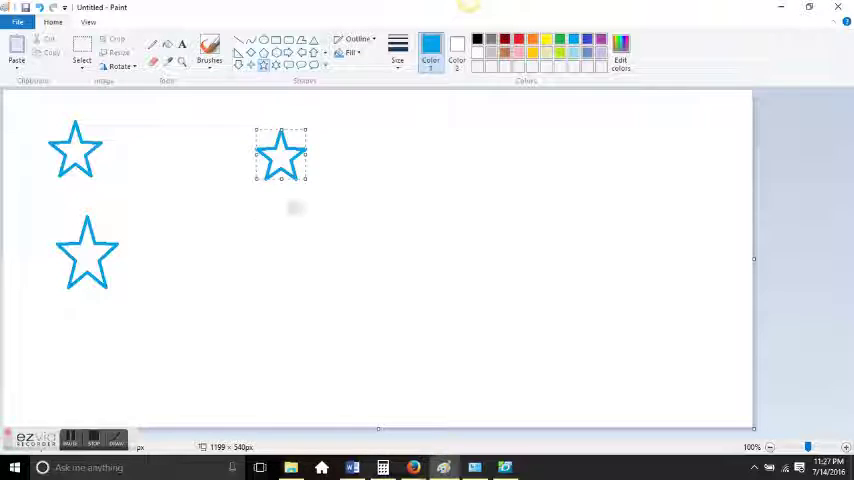
pyautogui.moveTo(262, 216); pyautogui.dragTo(312, 279)
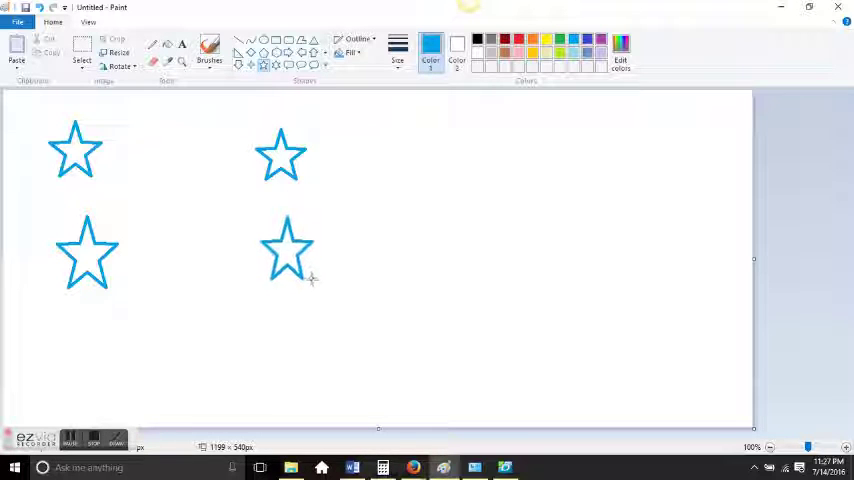
pyautogui.moveTo(312, 279); pyautogui.dragTo(317, 285)
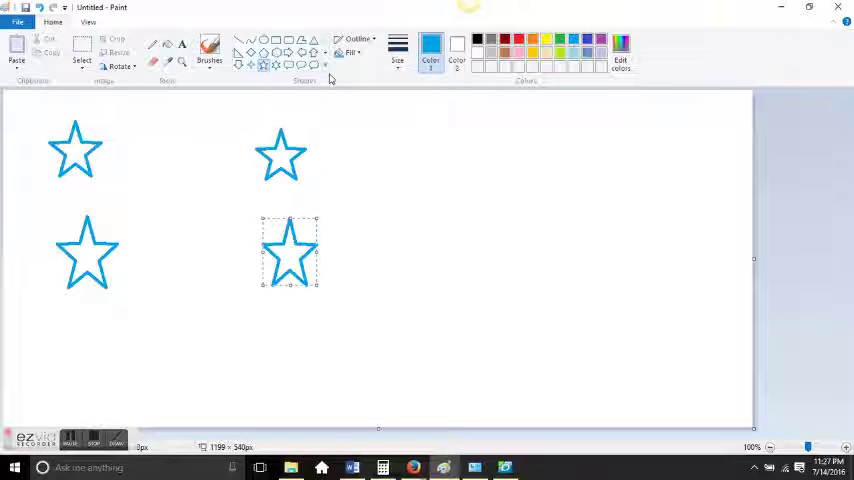
# Step: Draw a green-outlined triangle between the star columns and set its fill to No fill
pyautogui.click(435, 133)
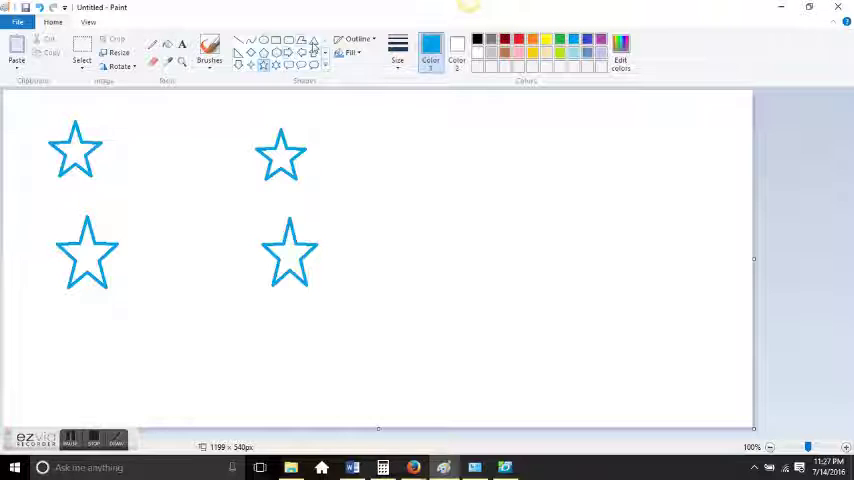
pyautogui.click(313, 42)
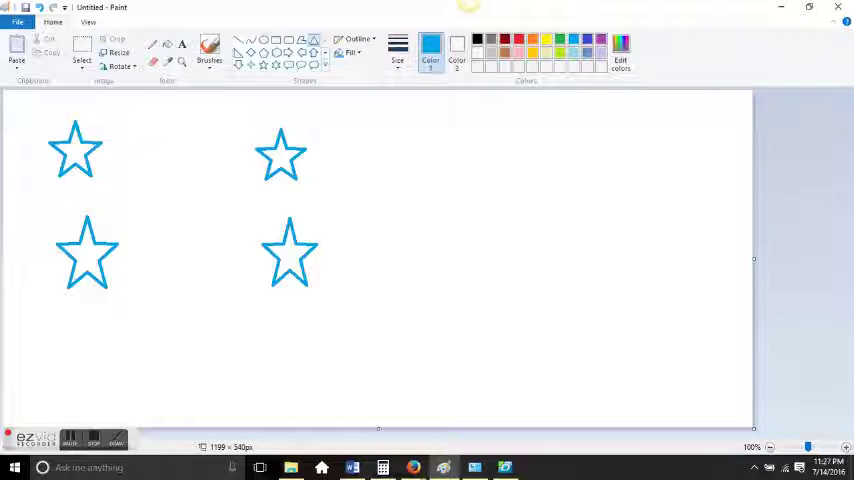
pyautogui.click(560, 39)
pyautogui.click(546, 39)
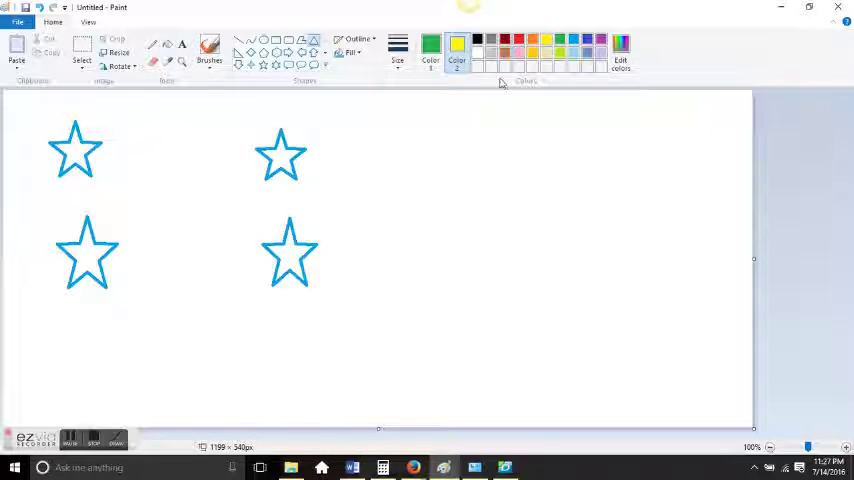
pyautogui.moveTo(149, 177); pyautogui.dragTo(210, 232)
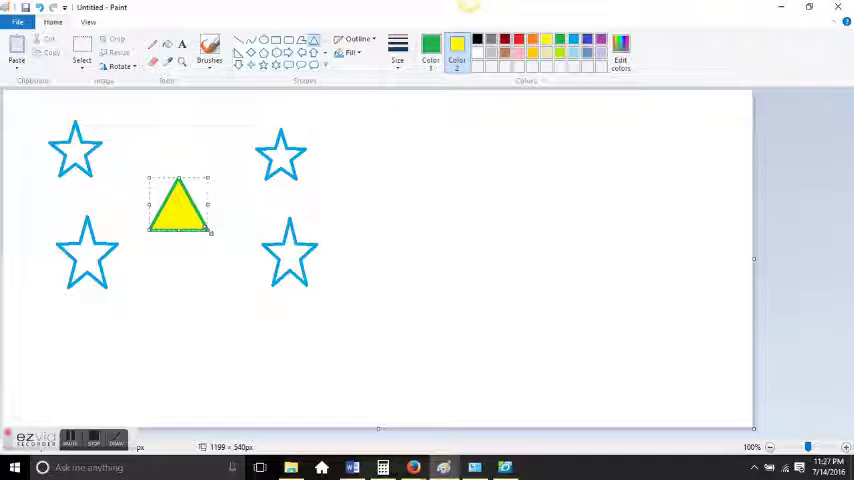
pyautogui.click(352, 52)
pyautogui.click(362, 68)
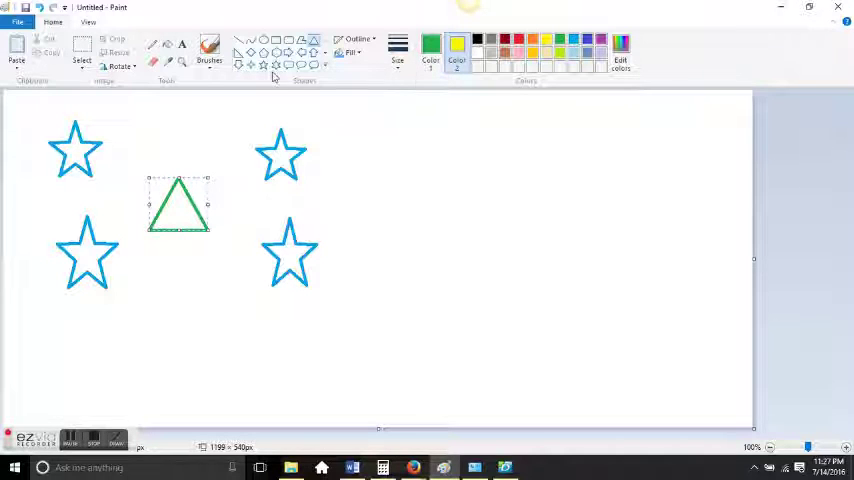
pyautogui.click(209, 50)
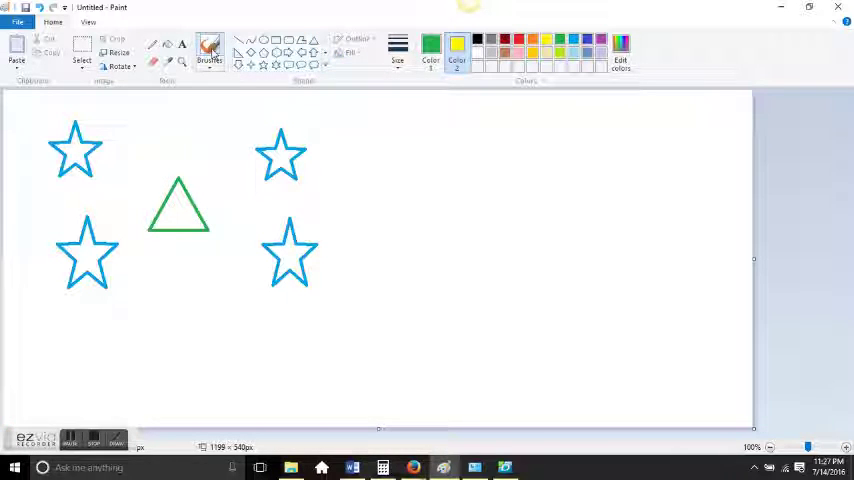
# Step: Brush brown arrows from all four stars toward the central triangle
pyautogui.rightClick(506, 54)
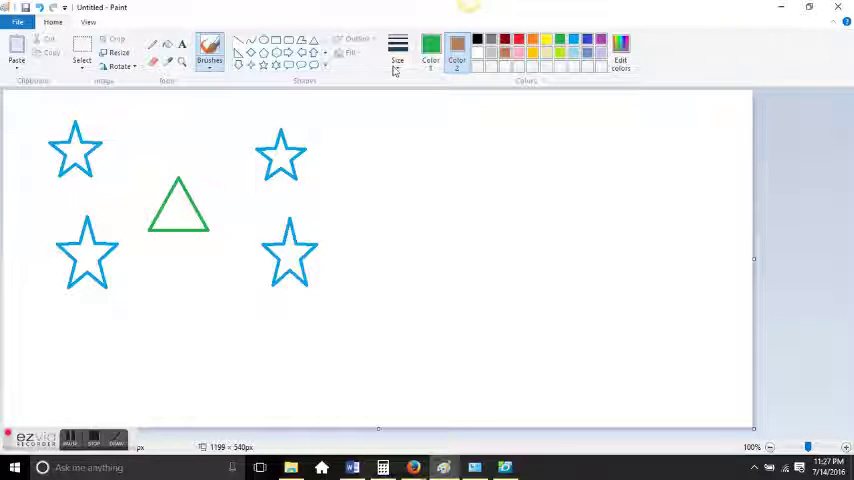
pyautogui.click(430, 50)
pyautogui.click(505, 55)
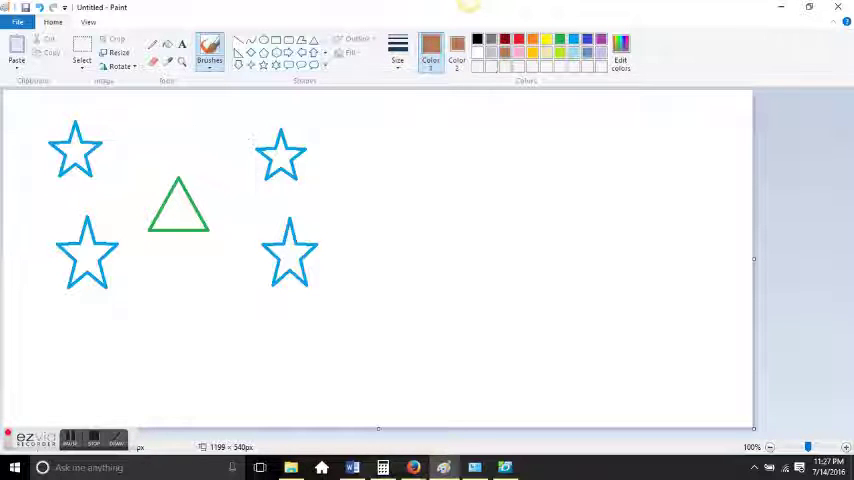
pyautogui.moveTo(254, 168); pyautogui.dragTo(210, 181)
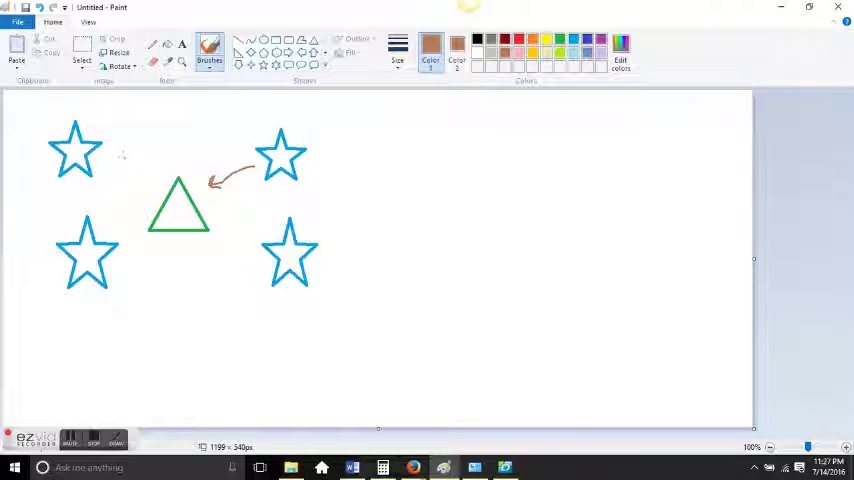
pyautogui.moveTo(104, 158); pyautogui.dragTo(152, 185)
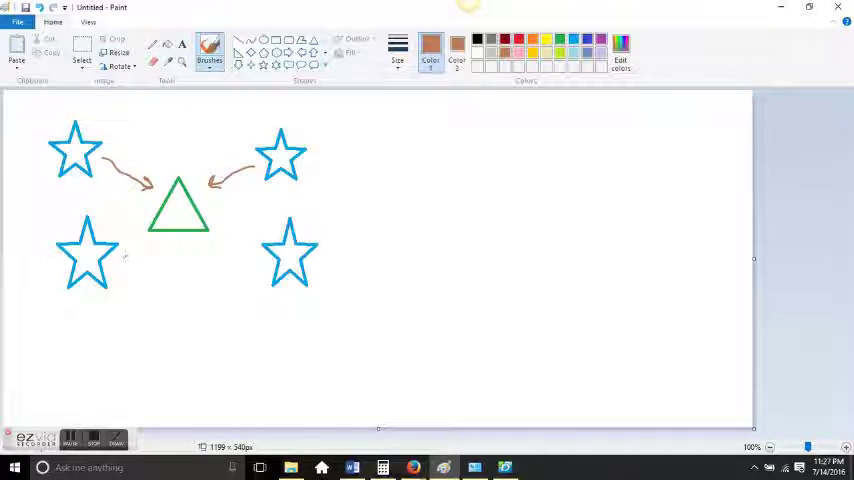
pyautogui.moveTo(122, 257); pyautogui.dragTo(154, 246)
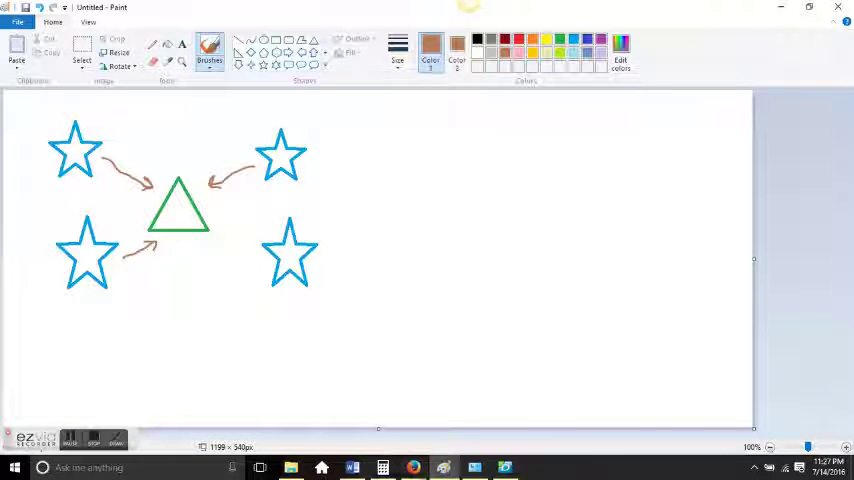
pyautogui.moveTo(259, 250); pyautogui.dragTo(228, 244)
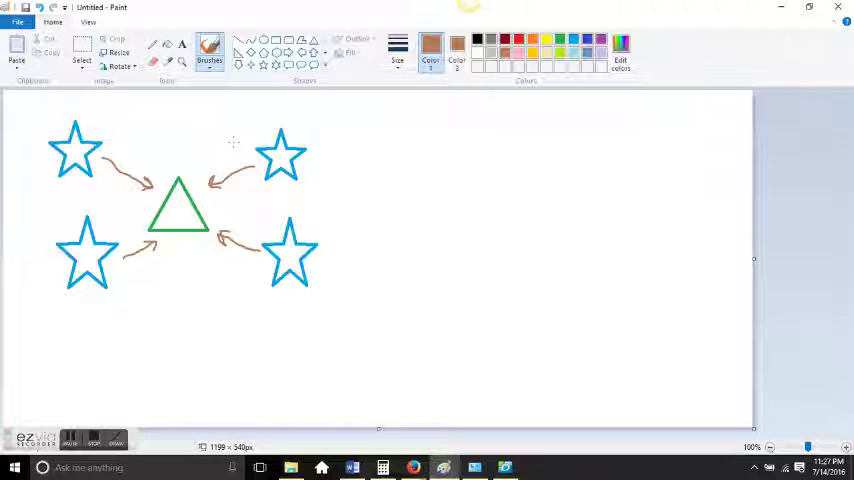
# Step: Brush a brown freehand loop enclosing the triangle
pyautogui.moveTo(233, 142)
pyautogui.mouseDown()
pyautogui.moveTo(204, 133)
pyautogui.moveTo(132, 156)
pyautogui.moveTo(102, 214)
pyautogui.moveTo(104, 250)
pyautogui.moveTo(191, 260)
pyautogui.mouseUp()
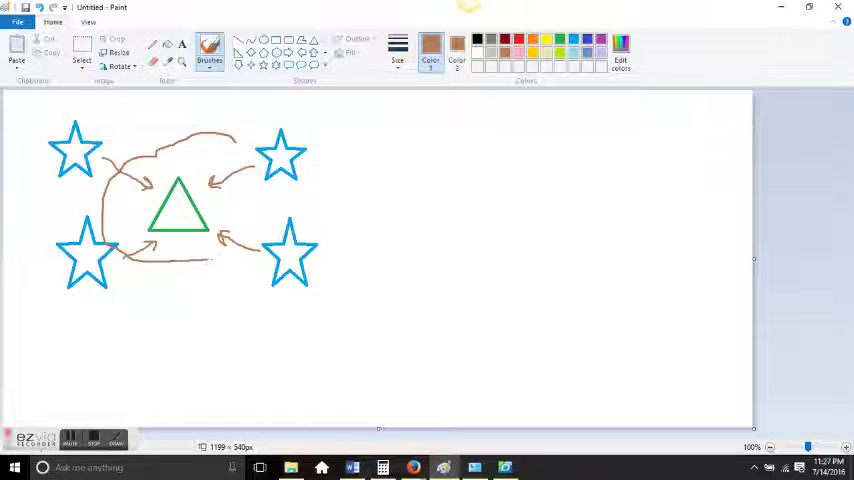
pyautogui.moveTo(255, 232); pyautogui.dragTo(249, 158)
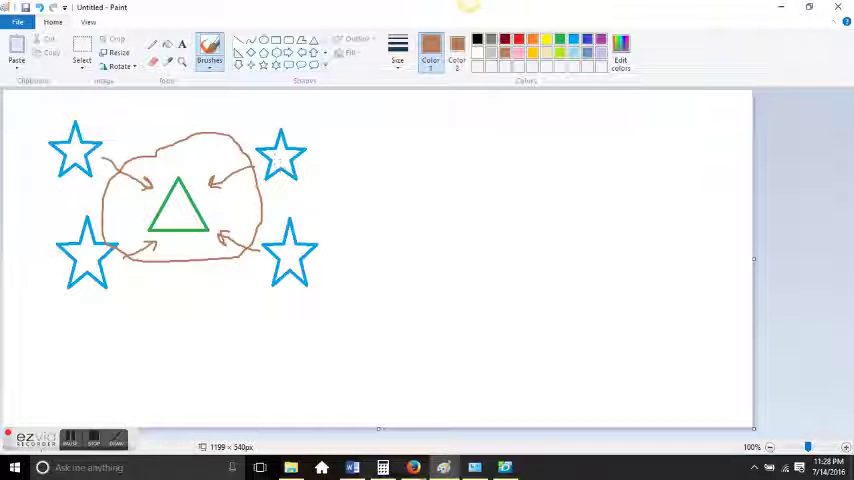
pyautogui.click(518, 38)
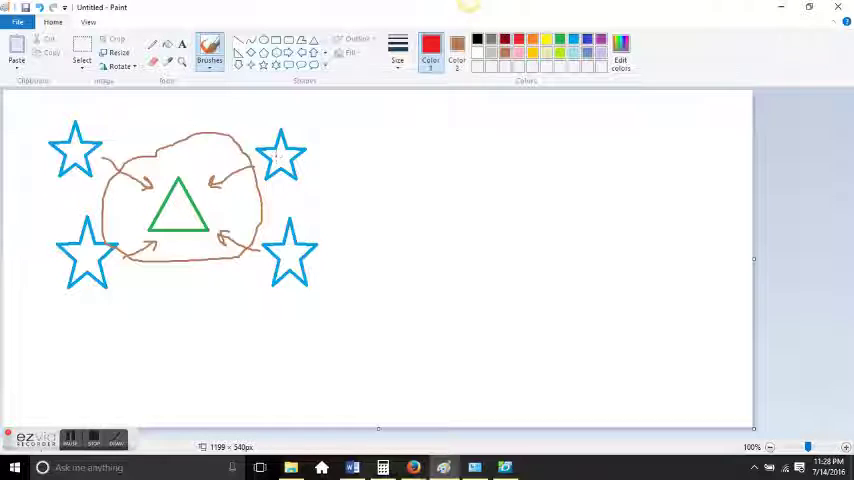
# Step: Brush red smiles inside the top-right, bottom-right, bottom-left and top-left stars
pyautogui.moveTo(277, 155); pyautogui.dragTo(285, 155)
pyautogui.moveTo(283, 256); pyautogui.dragTo(291, 257)
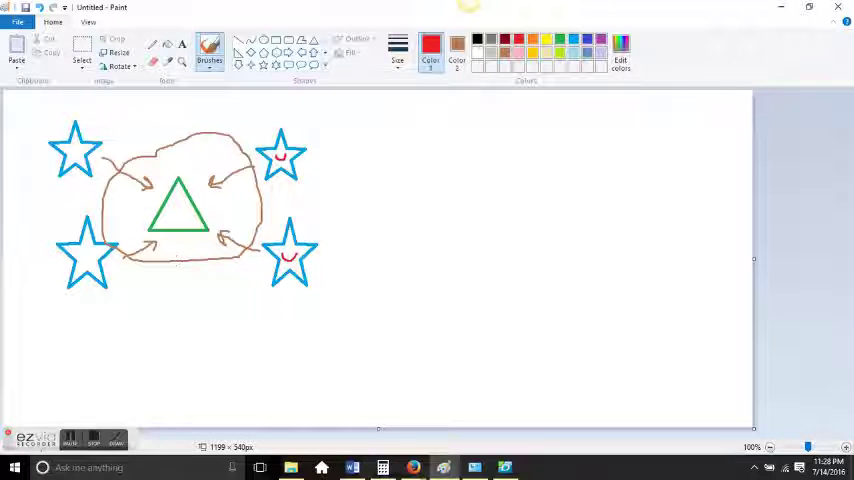
pyautogui.moveTo(82, 256); pyautogui.dragTo(93, 257)
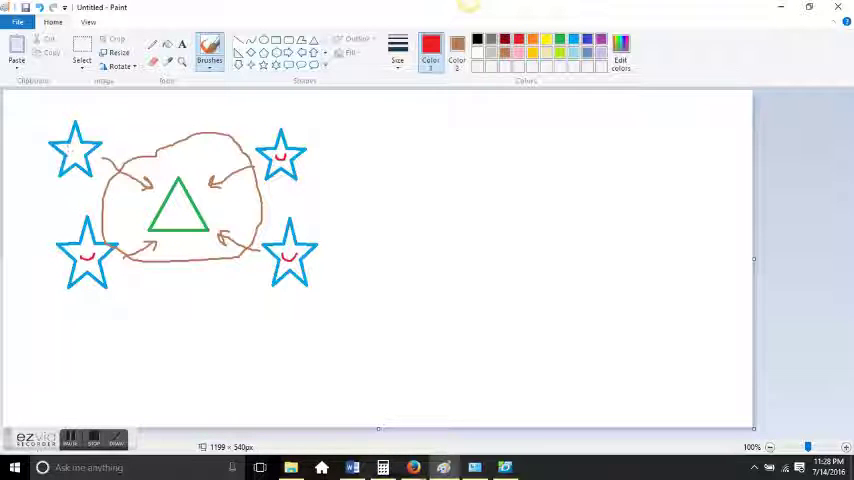
pyautogui.moveTo(68, 152); pyautogui.dragTo(74, 154)
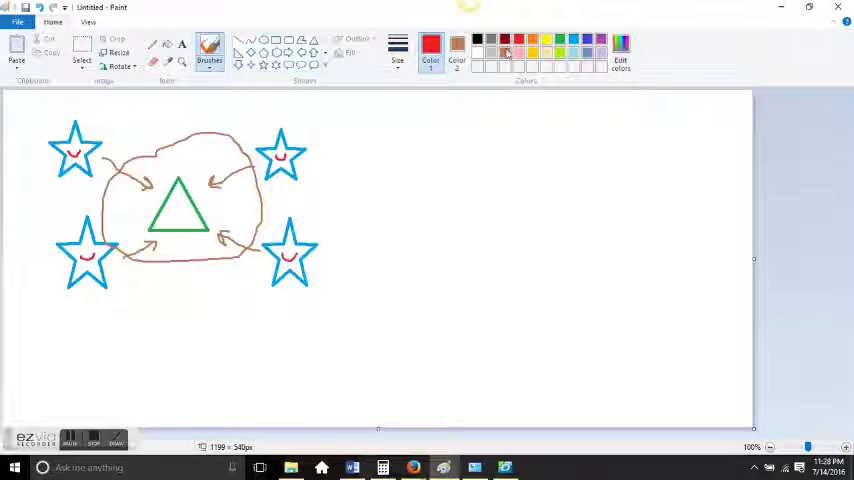
# Step: Draw two more stacked blue stars in the empty right area
pyautogui.click(576, 42)
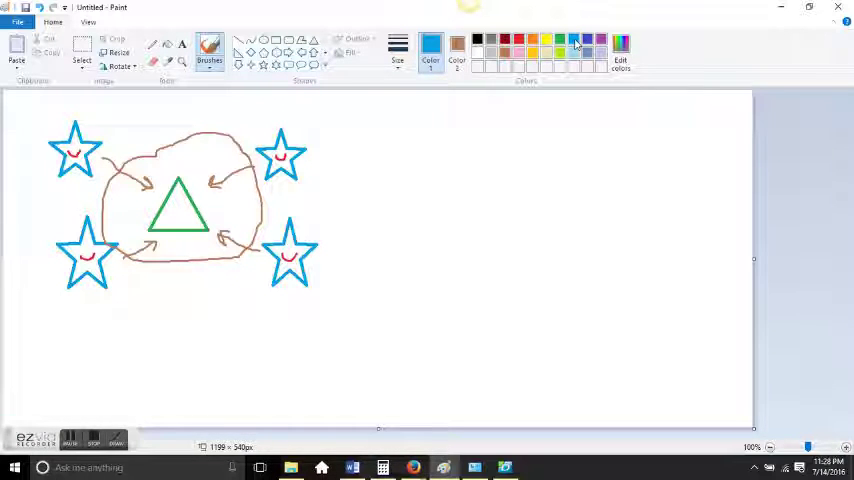
pyautogui.click(457, 48)
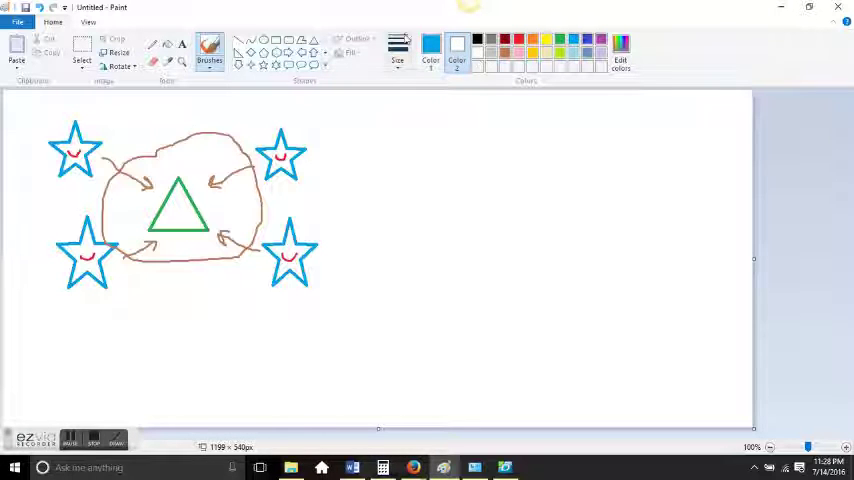
pyautogui.click(263, 64)
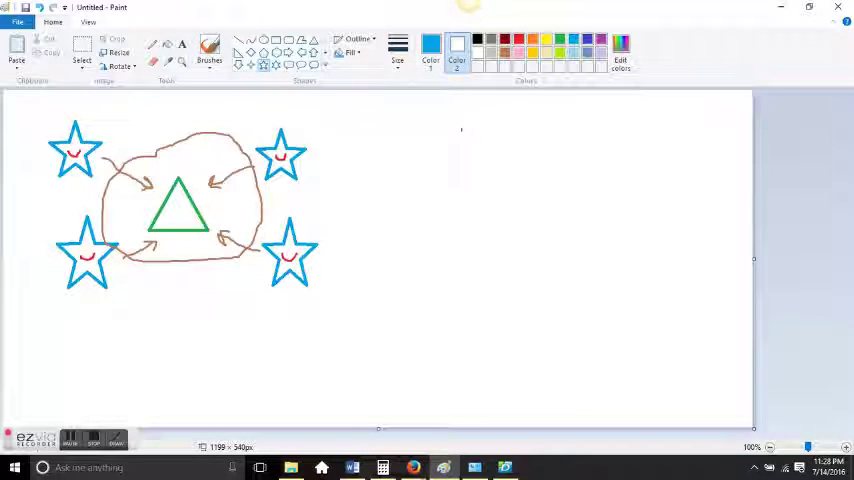
pyautogui.moveTo(459, 129); pyautogui.dragTo(518, 183)
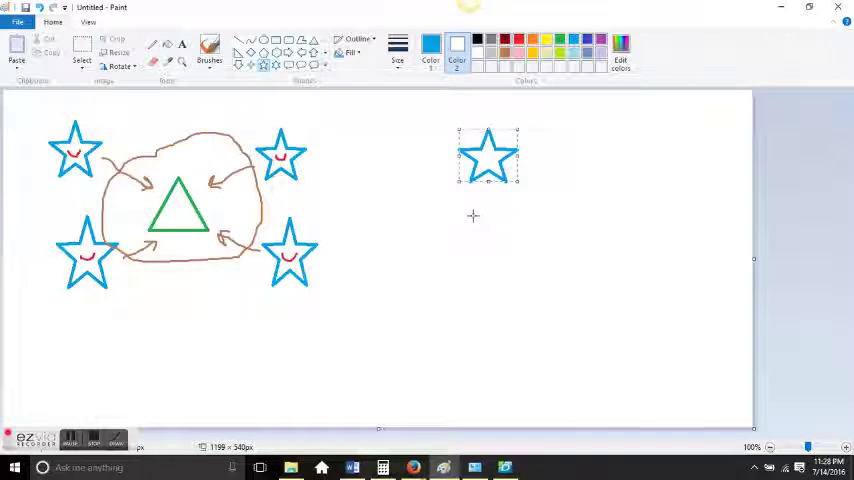
pyautogui.moveTo(470, 213); pyautogui.dragTo(519, 270)
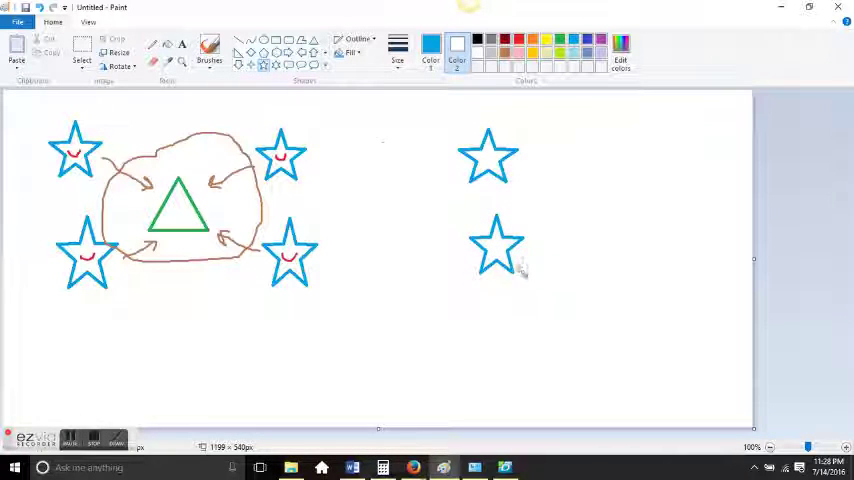
# Step: Add yellow triangles beside both new stars, outlining the lower triangle brown
pyautogui.click(314, 40)
pyautogui.click(546, 39)
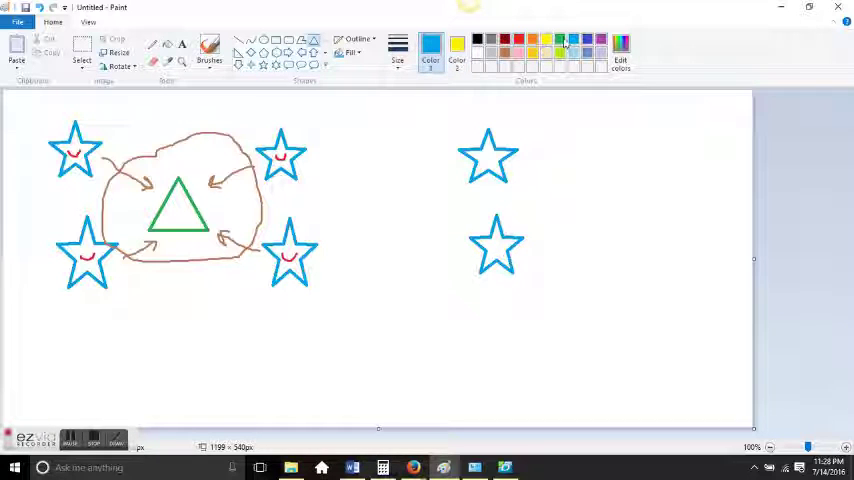
pyautogui.moveTo(536, 141); pyautogui.dragTo(582, 177)
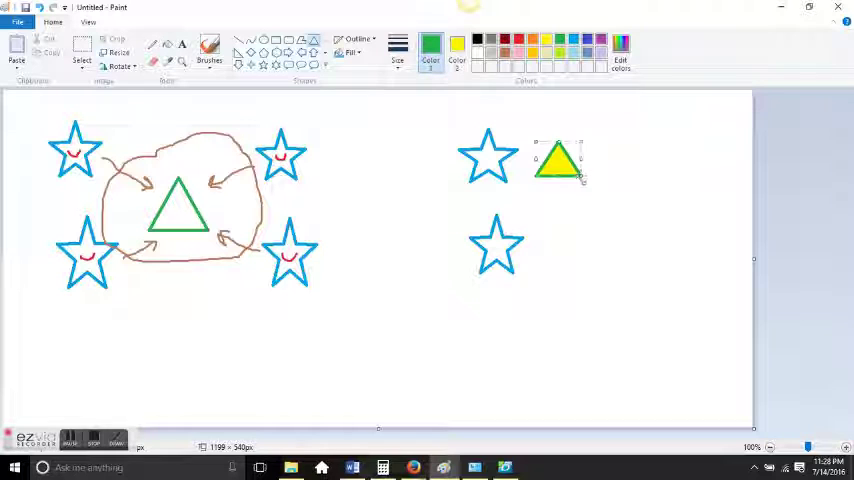
pyautogui.moveTo(550, 220); pyautogui.dragTo(595, 263)
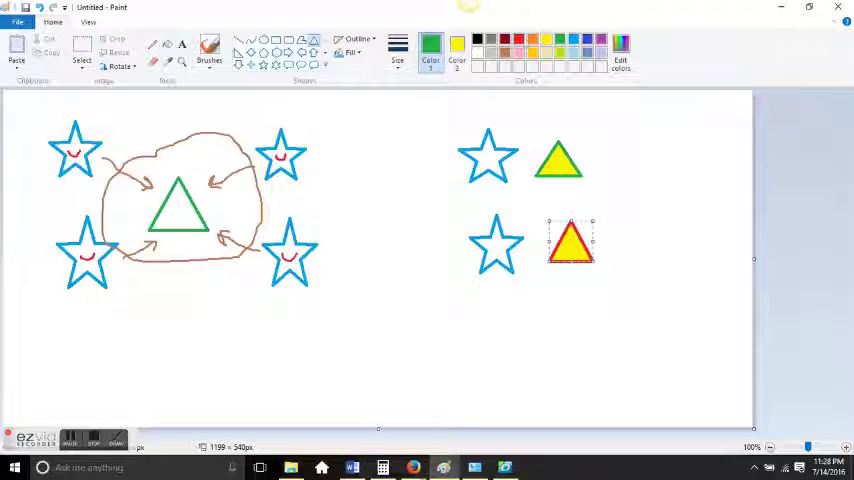
pyautogui.click(518, 40)
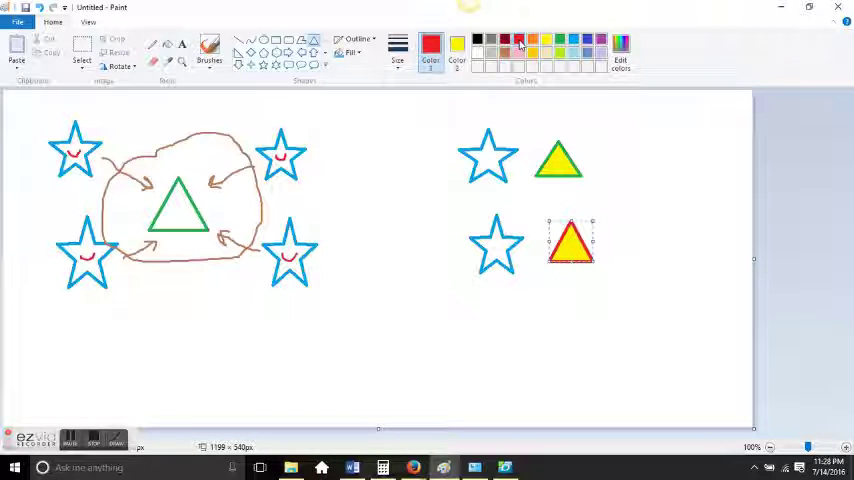
pyautogui.click(505, 55)
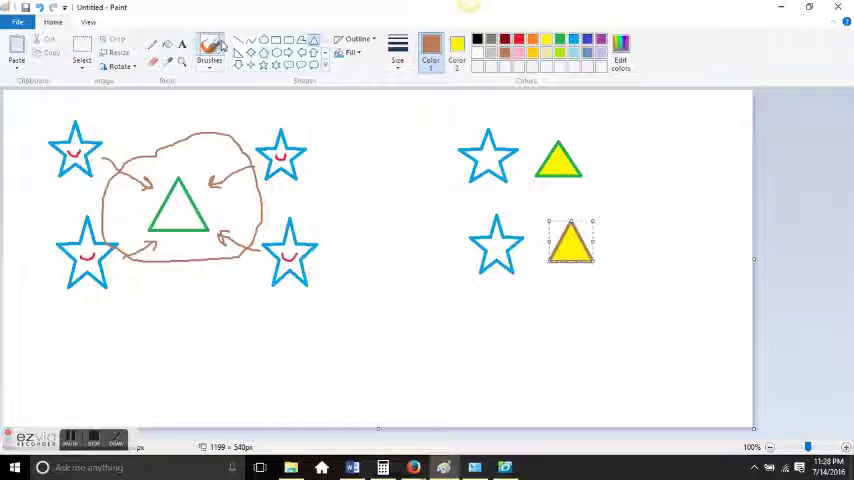
# Step: Brush brown arrows from the upper and lower right stars to their triangles
pyautogui.click(220, 47)
pyautogui.moveTo(511, 163); pyautogui.dragTo(532, 163)
pyautogui.moveTo(520, 246); pyautogui.dragTo(550, 246)
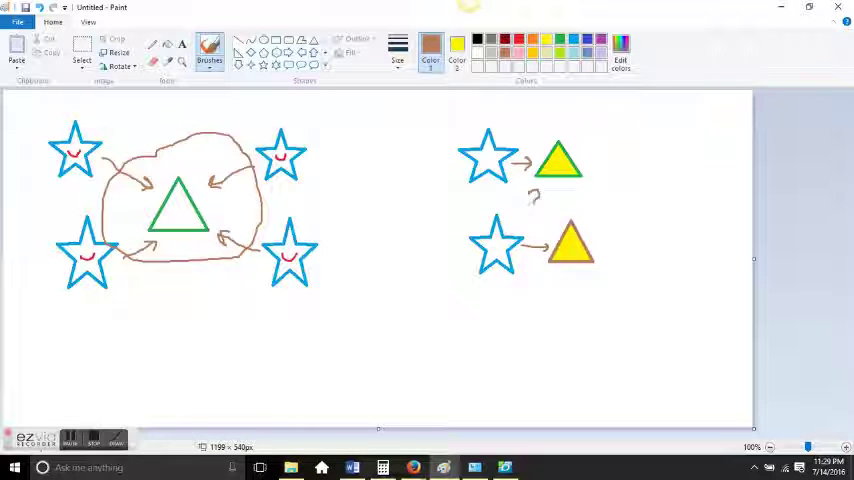
# Step: Draw a question mark between the rows and an upward brown arrow below
pyautogui.moveTo(536, 201); pyautogui.dragTo(534, 208)
pyautogui.click(534, 213)
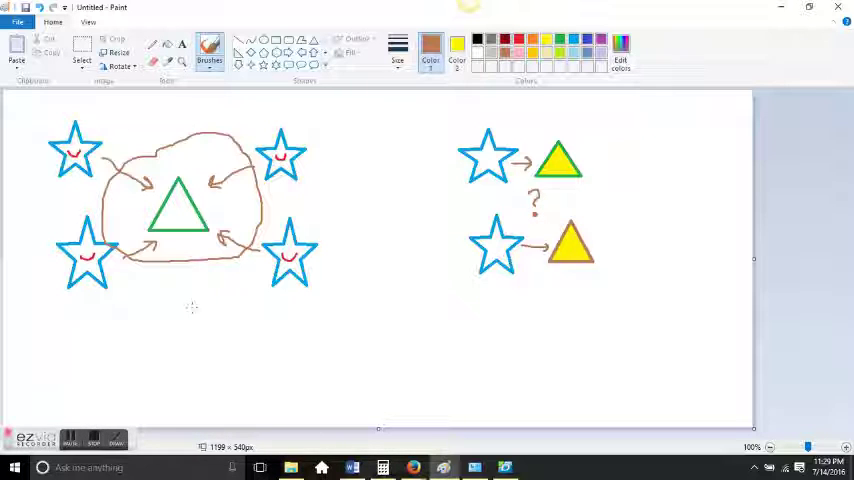
pyautogui.moveTo(187, 338)
pyautogui.mouseDown()
pyautogui.moveTo(184, 296)
pyautogui.moveTo(190, 302)
pyautogui.mouseUp()
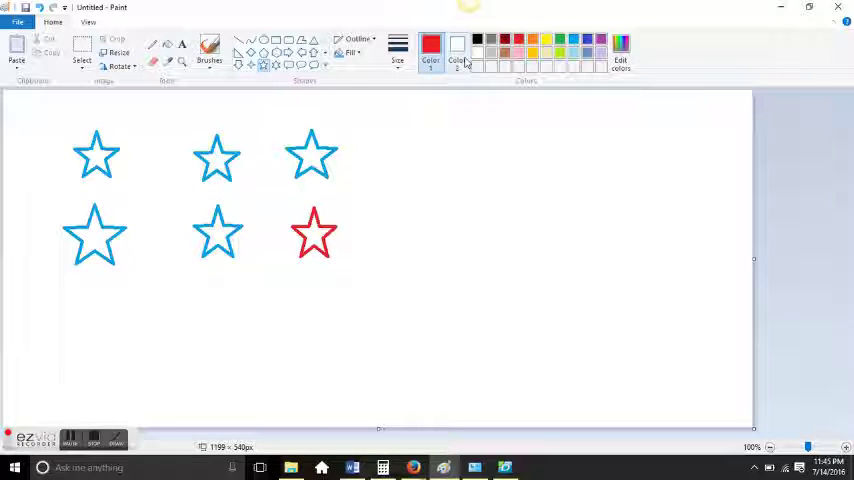
# Step: Brush red burst strokes above, lower-right and lower-left of the red star
pyautogui.click(209, 45)
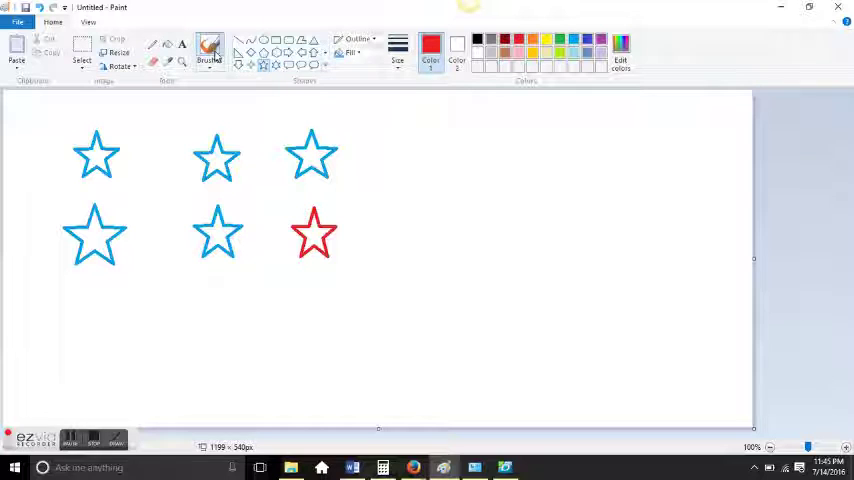
pyautogui.moveTo(288, 207)
pyautogui.mouseDown()
pyautogui.moveTo(301, 222)
pyautogui.moveTo(345, 194)
pyautogui.mouseUp()
pyautogui.moveTo(328, 237); pyautogui.dragTo(354, 247)
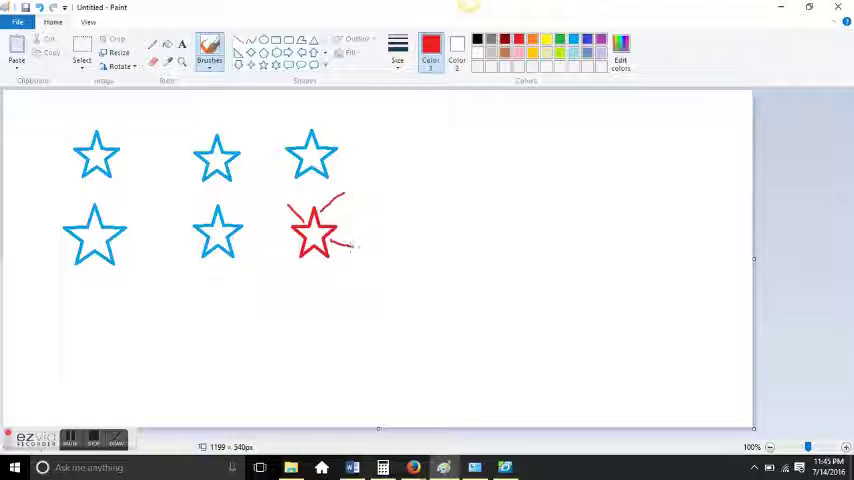
pyautogui.moveTo(284, 257); pyautogui.dragTo(300, 250)
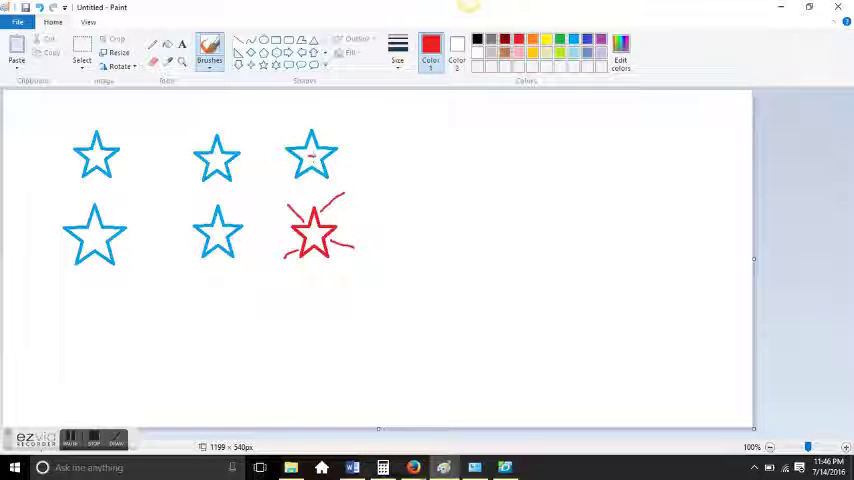
# Step: Brush small red smiles inside each of the five blue stars
pyautogui.moveTo(309, 150); pyautogui.dragTo(316, 153)
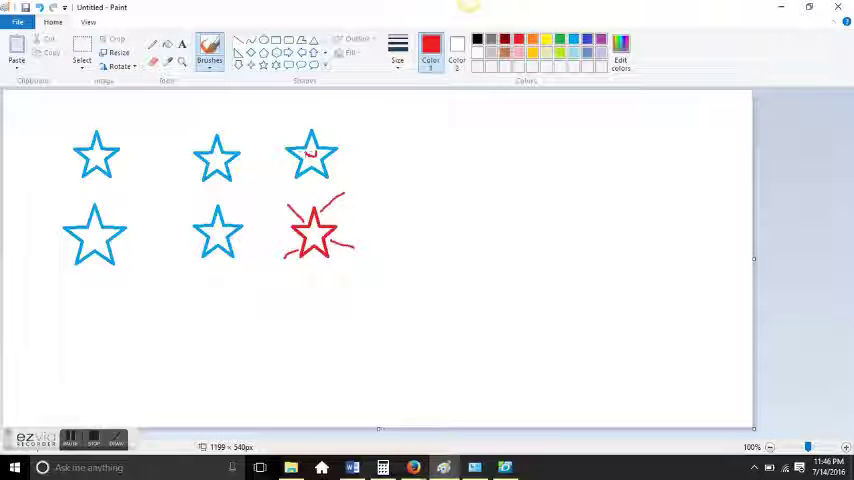
pyautogui.moveTo(212, 231); pyautogui.dragTo(222, 232)
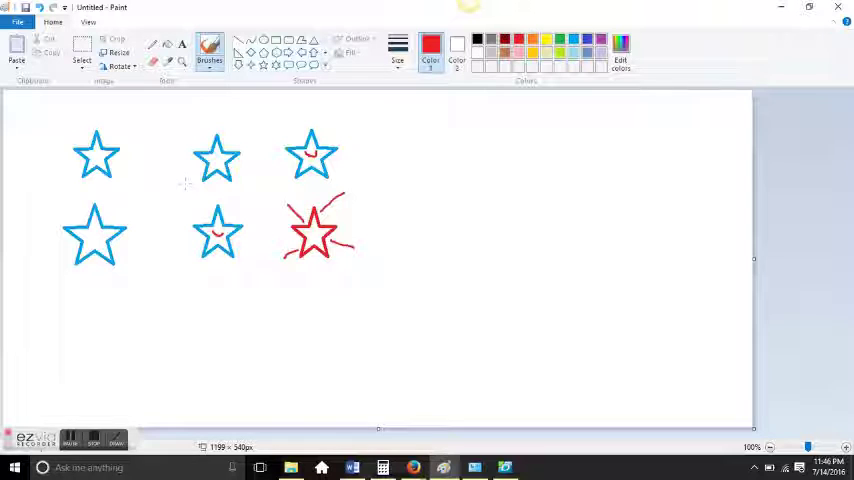
pyautogui.moveTo(211, 157); pyautogui.dragTo(219, 160)
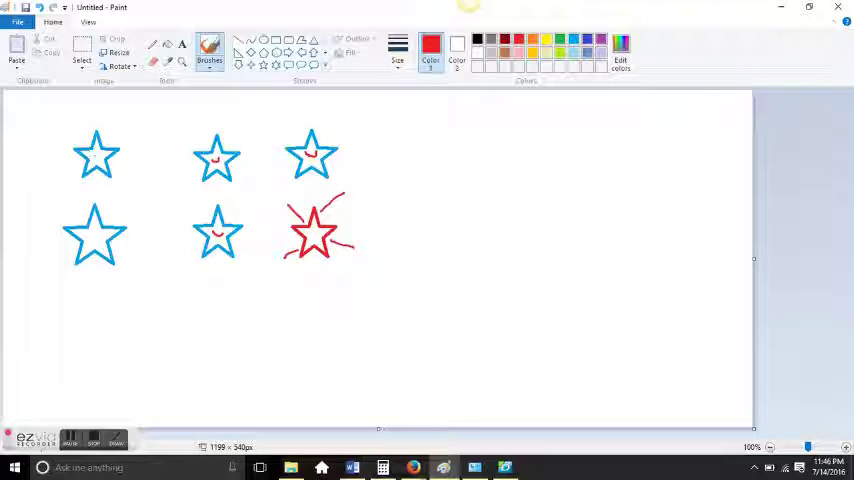
pyautogui.moveTo(88, 155); pyautogui.dragTo(101, 158)
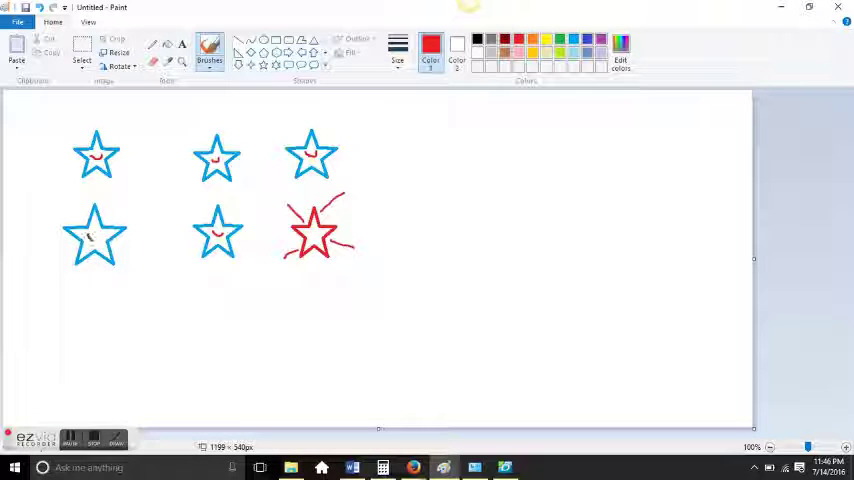
pyautogui.moveTo(87, 236); pyautogui.dragTo(99, 238)
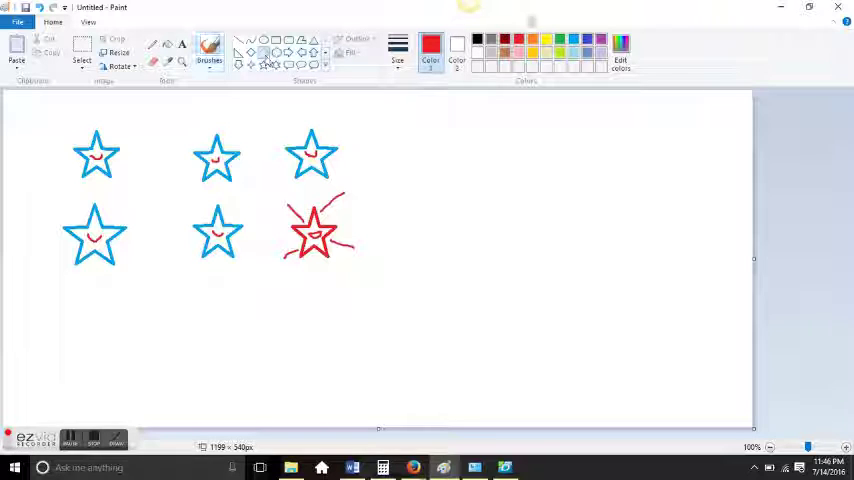
# Step: Draw a purple pentagon outline right of the star grid and commit it
pyautogui.click(263, 52)
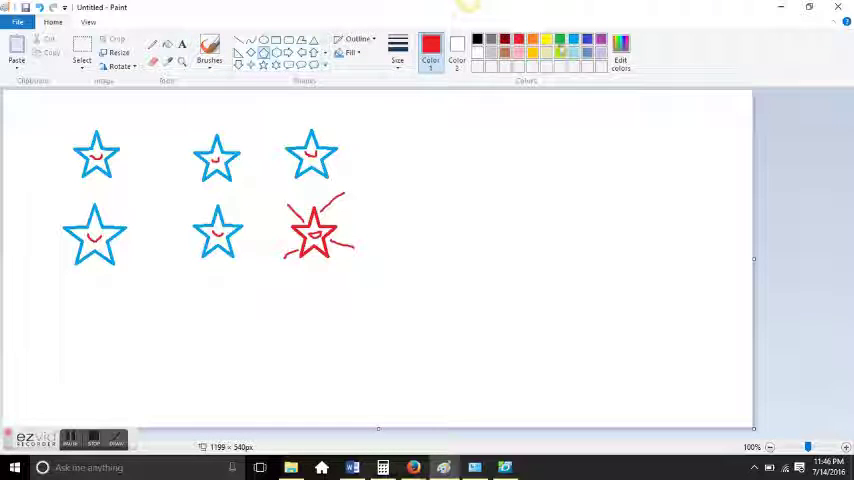
pyautogui.click(600, 40)
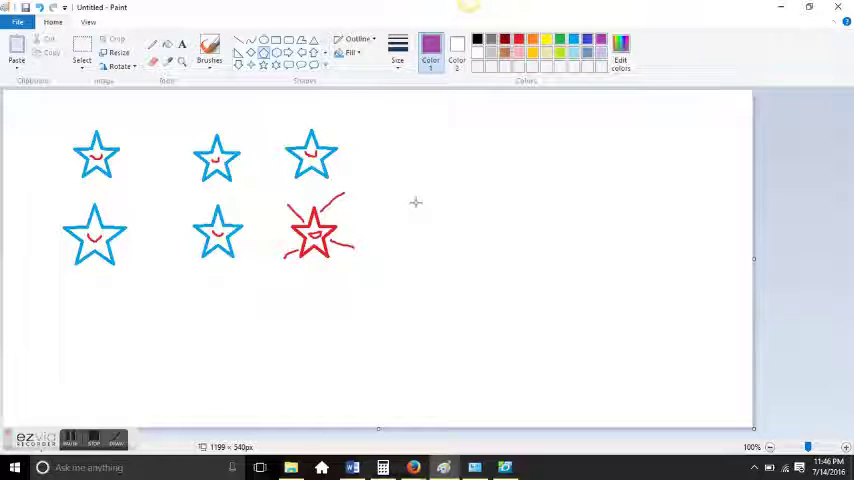
pyautogui.moveTo(420, 145); pyautogui.dragTo(494, 218)
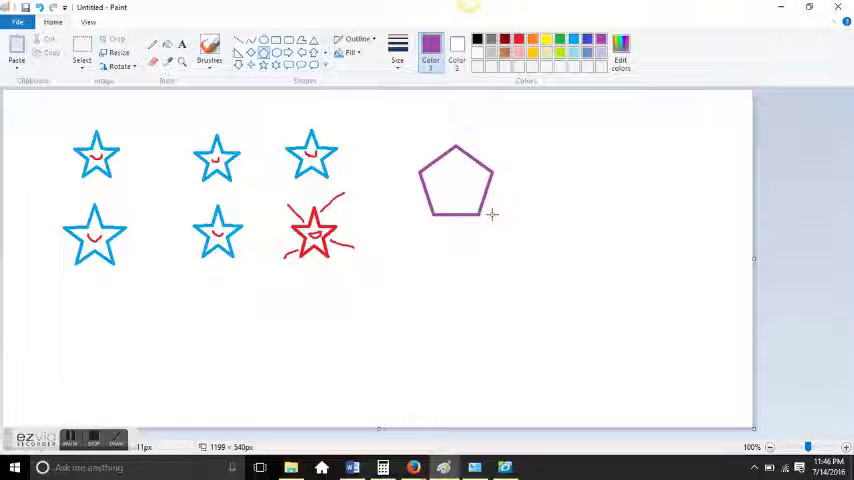
pyautogui.click(372, 158)
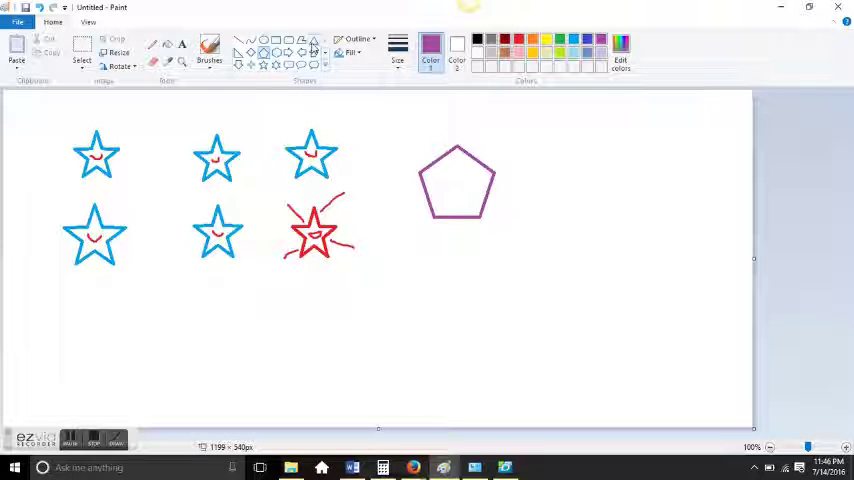
pyautogui.click(505, 52)
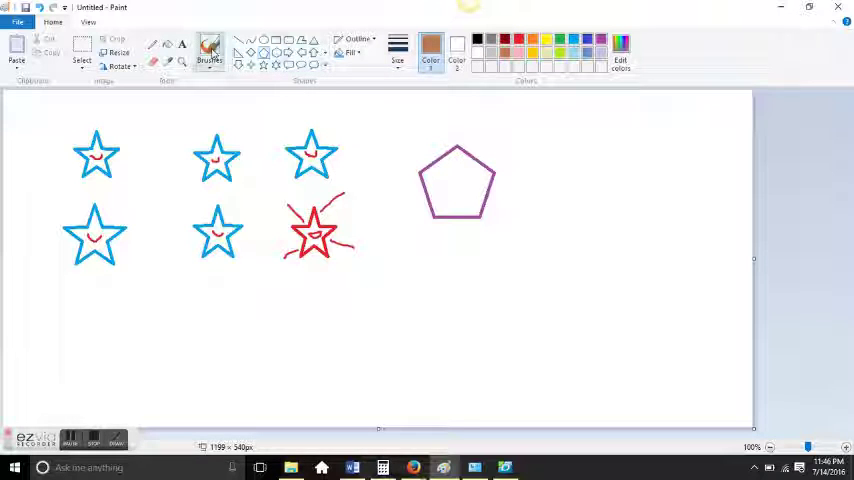
# Step: Brush a small red curl above the red star
pyautogui.click(209, 47)
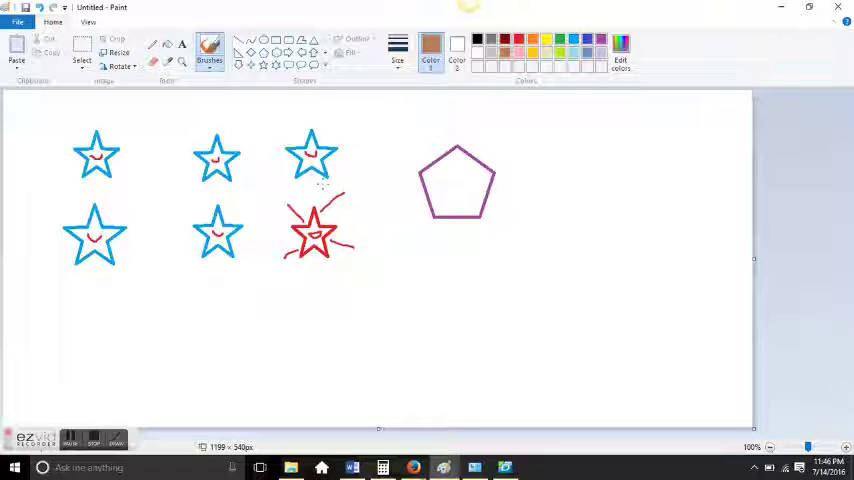
pyautogui.click(519, 40)
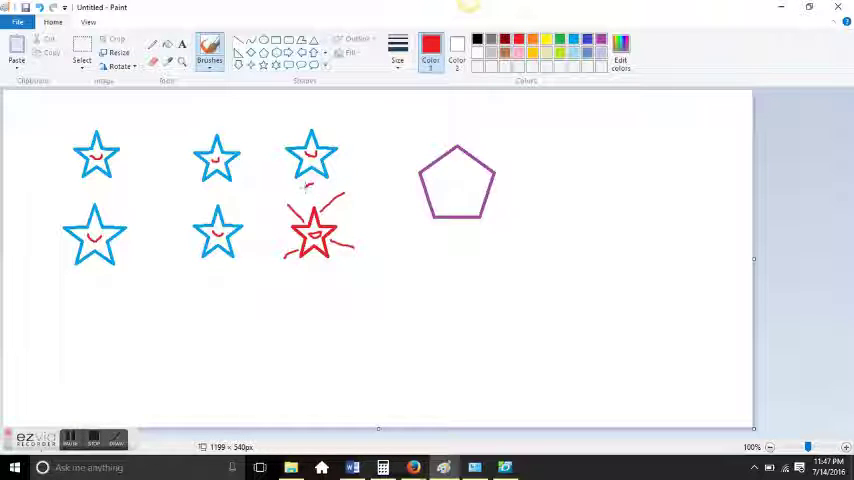
pyautogui.moveTo(306, 191); pyautogui.dragTo(313, 186)
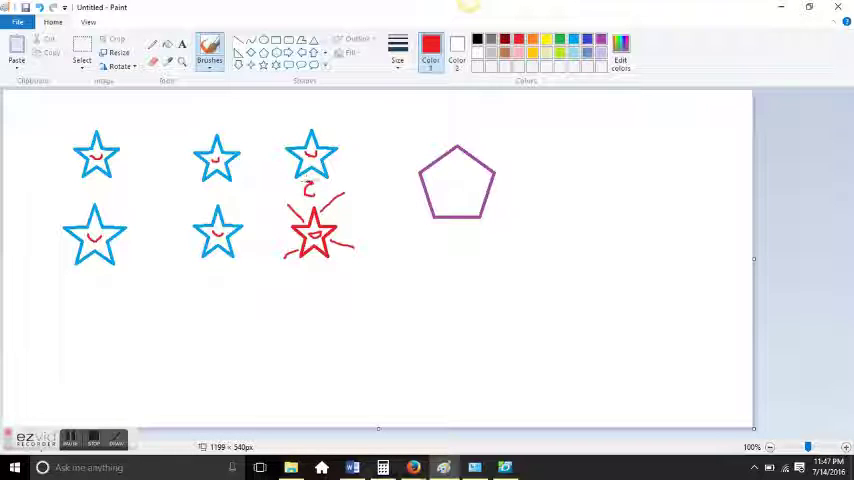
pyautogui.moveTo(305, 184); pyautogui.dragTo(313, 182)
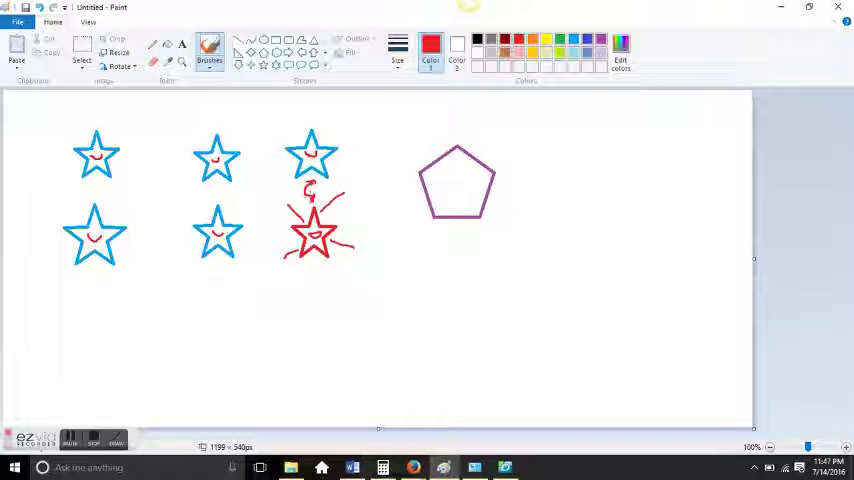
# Step: Draw three red freehand strokes linking the stars to the purple pentagon
pyautogui.moveTo(403, 187)
pyautogui.mouseDown()
pyautogui.moveTo(418, 187)
pyautogui.moveTo(240, 192)
pyautogui.mouseUp()
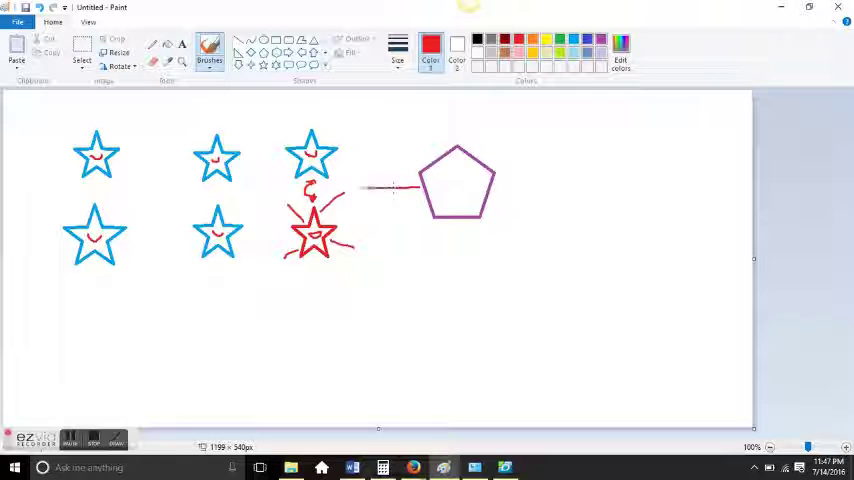
pyautogui.moveTo(400, 165); pyautogui.dragTo(322, 149)
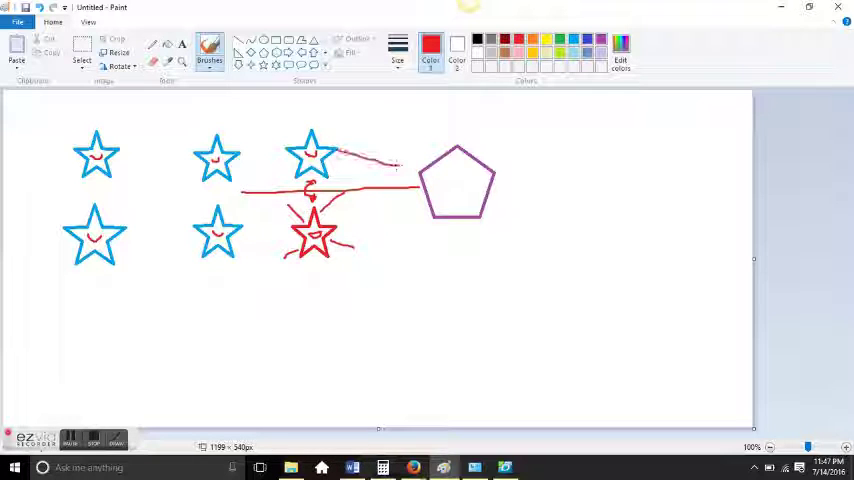
pyautogui.moveTo(430, 212)
pyautogui.mouseDown()
pyautogui.moveTo(253, 286)
pyautogui.moveTo(120, 220)
pyautogui.mouseUp()
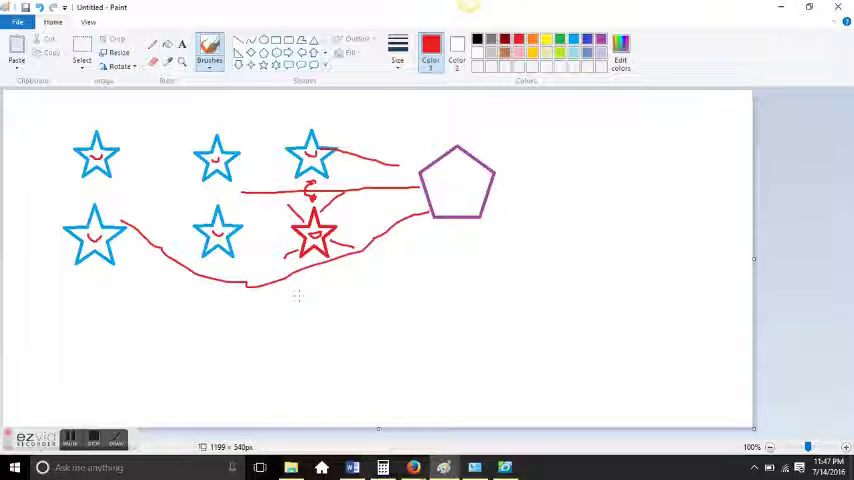